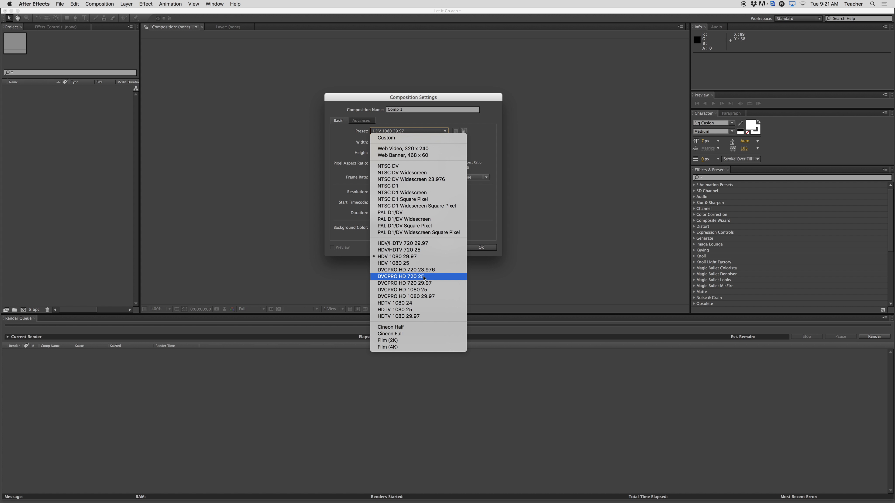
Create a composition with the HDTV 1080 29.97 preset and dismiss the ray-traced renderer alert.
left_click(413, 316)
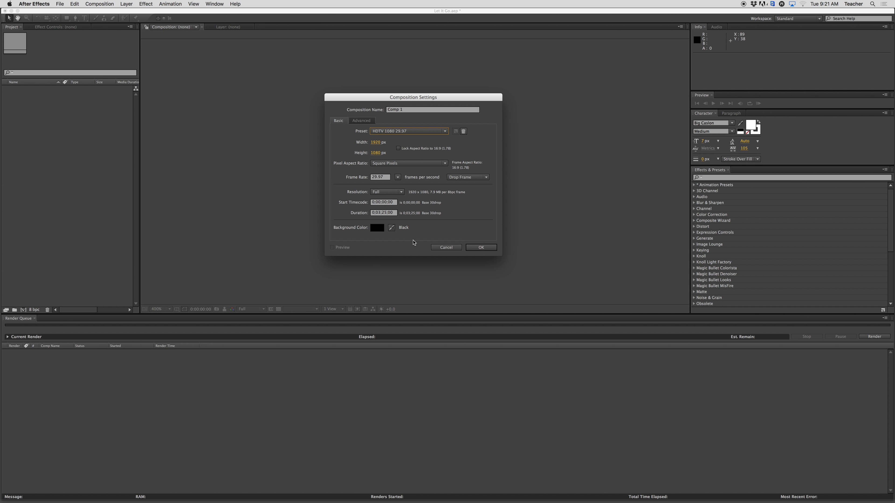
left_click(481, 247)
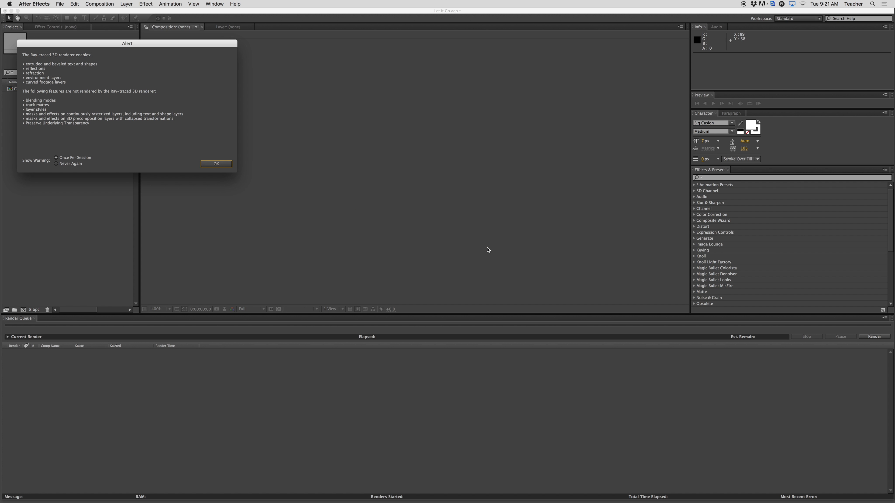
left_click(228, 163)
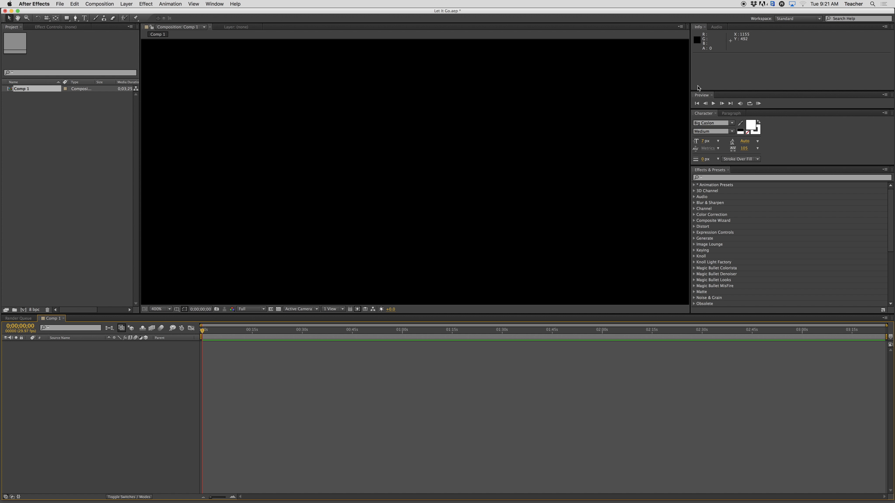
Add a text layer reading TEXT near the middle of the composition.
left_click(84, 20)
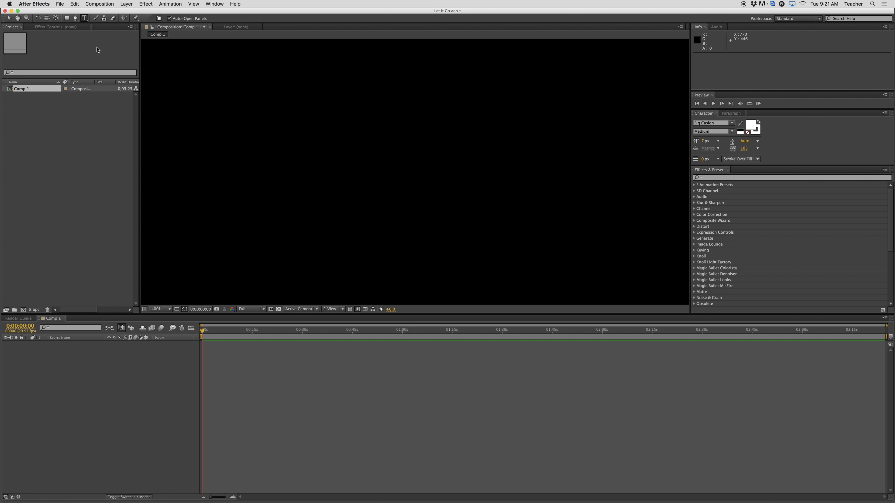
left_click(327, 161)
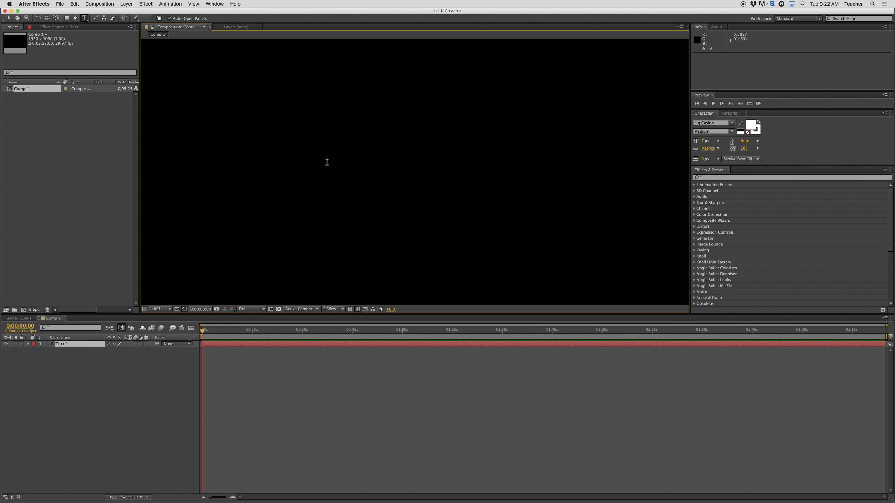
type("TEXT")
left_click(169, 310)
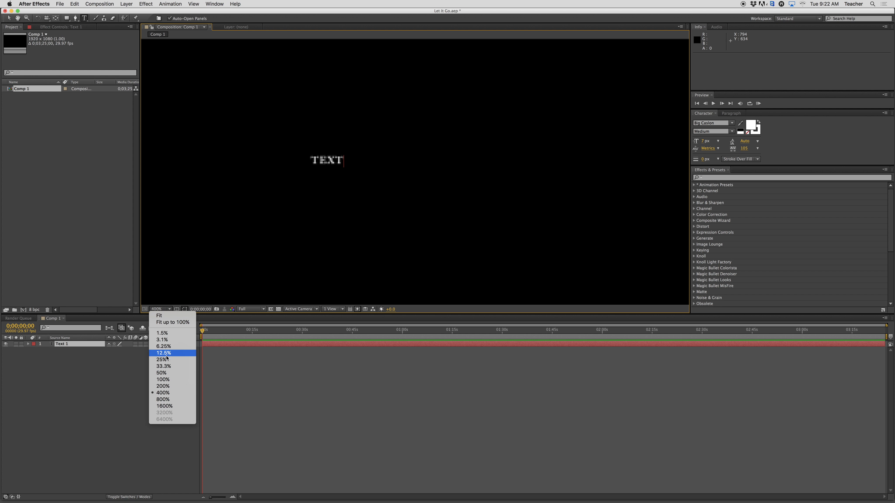
left_click(172, 380)
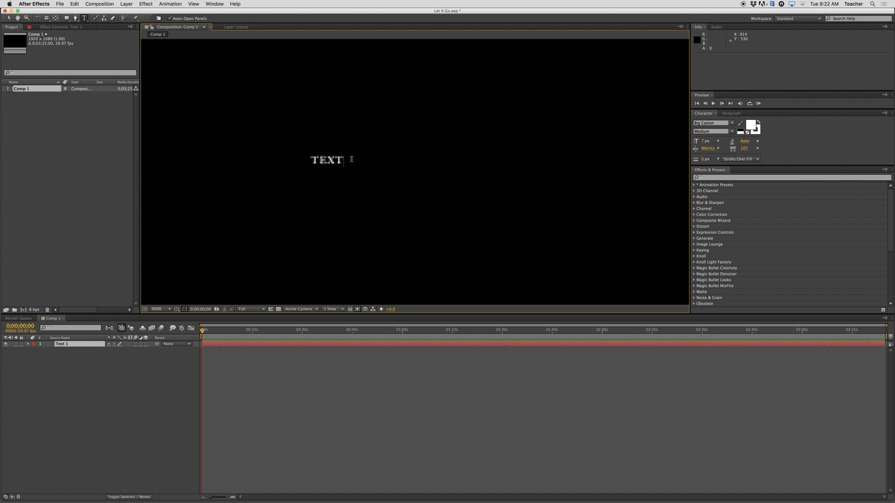
Enlarge the TEXT lettering to 62 px and move it to the frame's centre, at about 962, 563.
left_click_drag(346, 160, 300, 161)
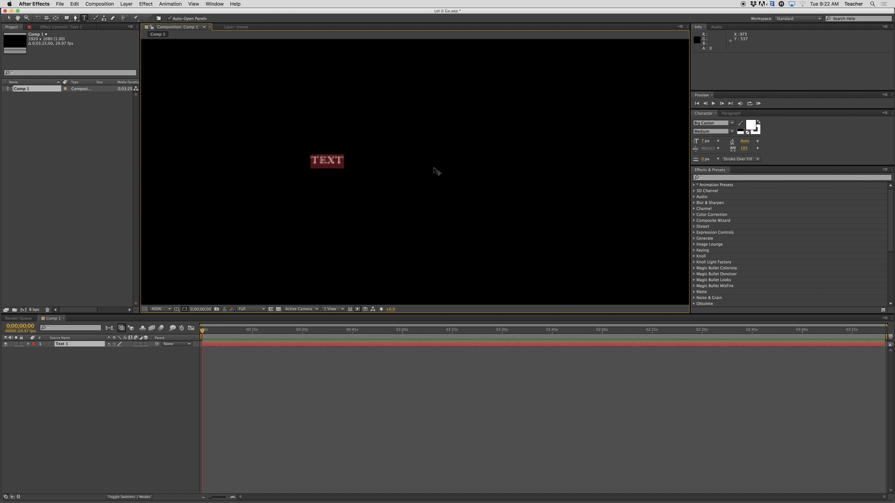
left_click(701, 141)
left_click_drag(702, 141, 721, 143)
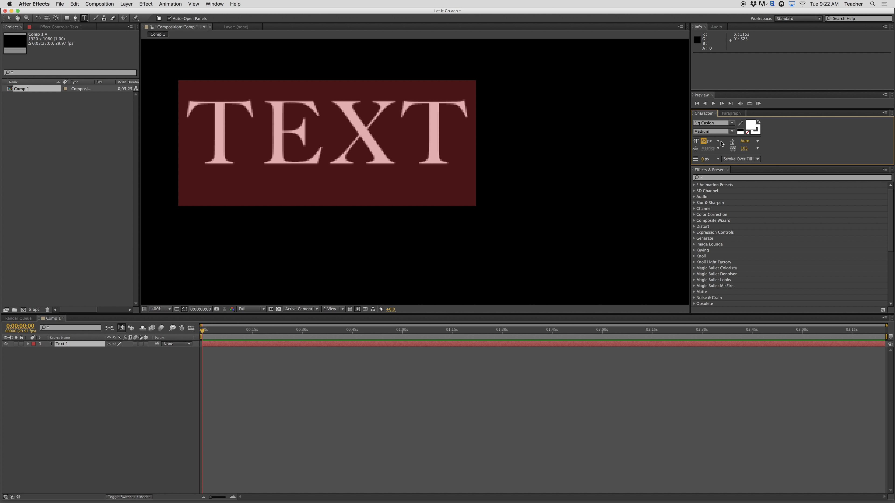
left_click(409, 155)
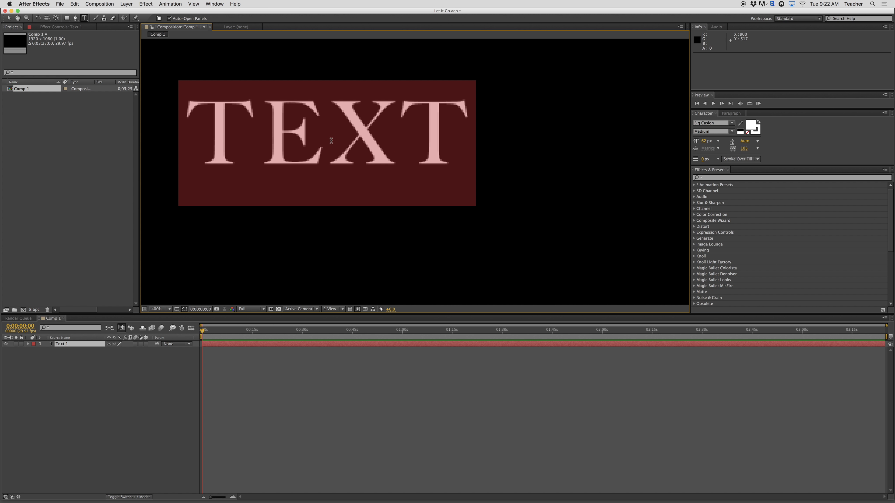
left_click(9, 18)
left_click_drag(286, 144, 382, 180)
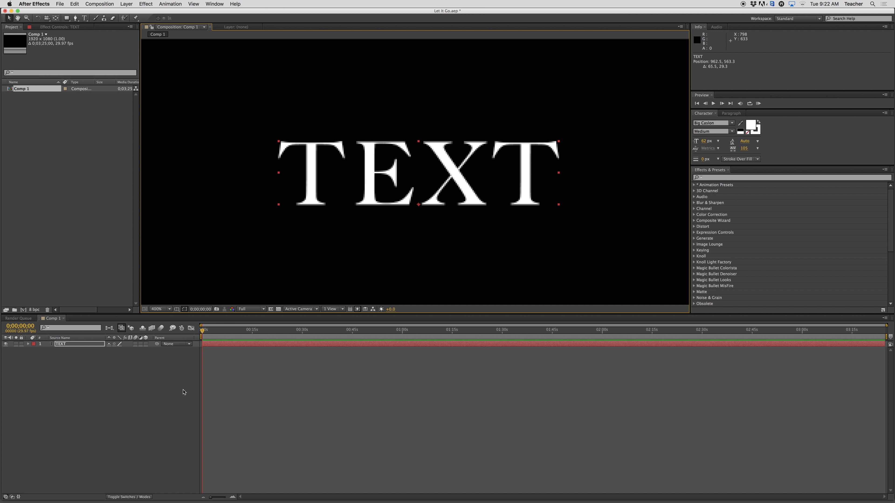
Expand the TEXT layer's Transform properties and start Opacity keyframing at 0;00;01;01 with a 100% keyframe.
left_click(203, 331)
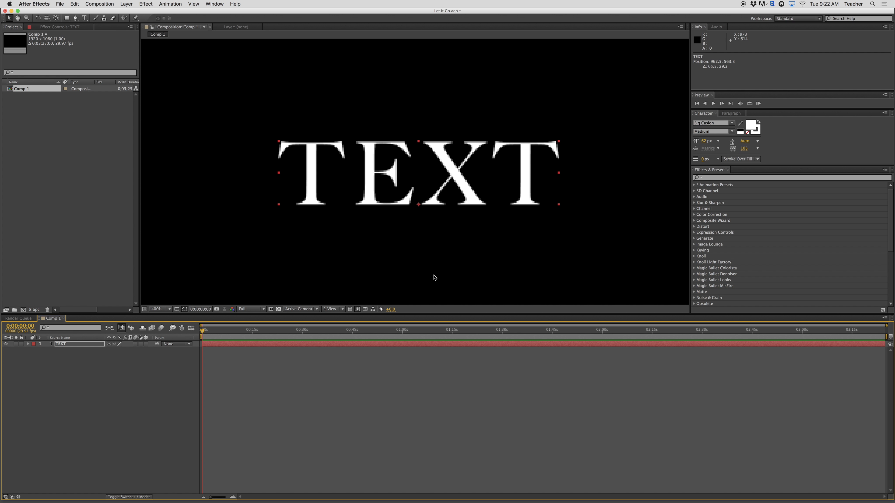
left_click(28, 344)
left_click(34, 356)
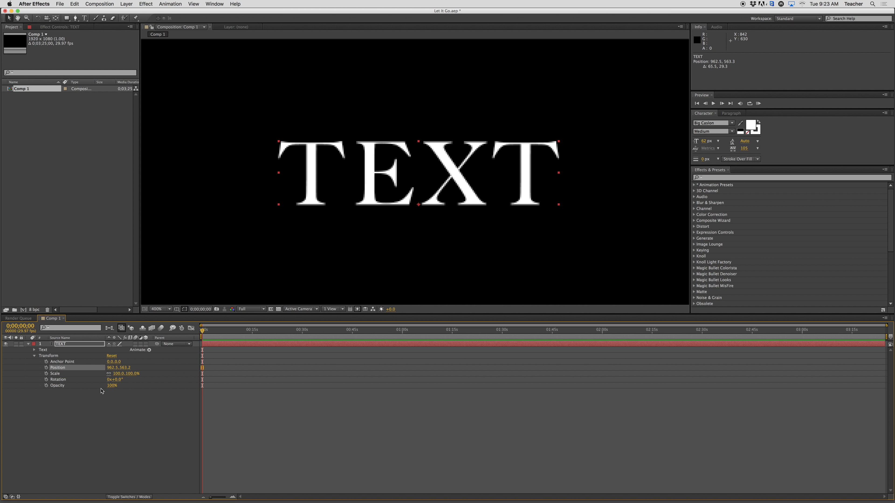
left_click_drag(202, 331, 207, 333)
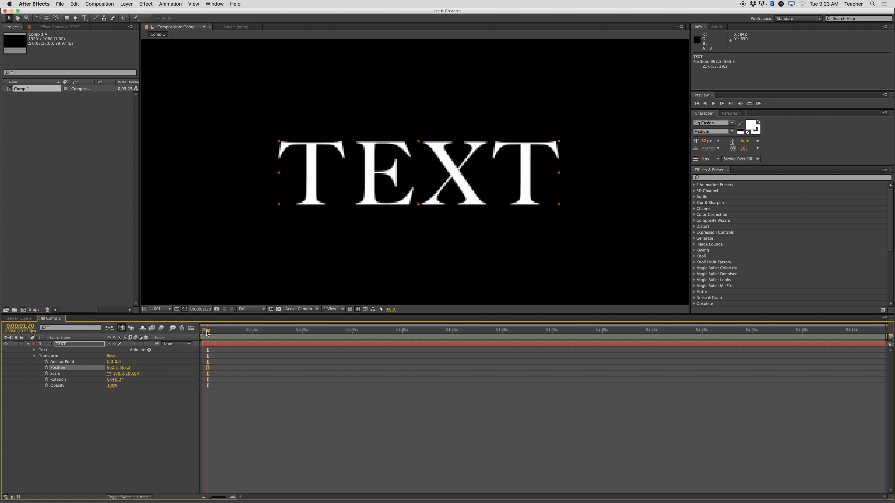
left_click_drag(213, 498, 223, 498)
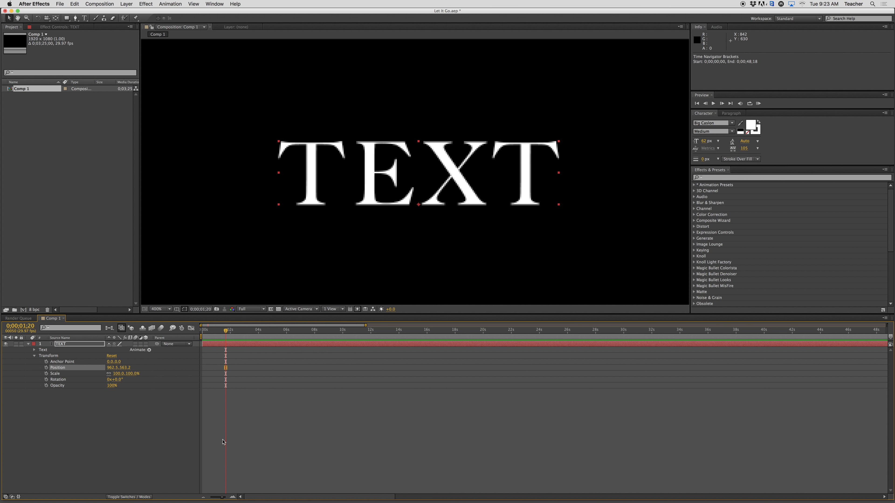
left_click_drag(221, 331, 216, 333)
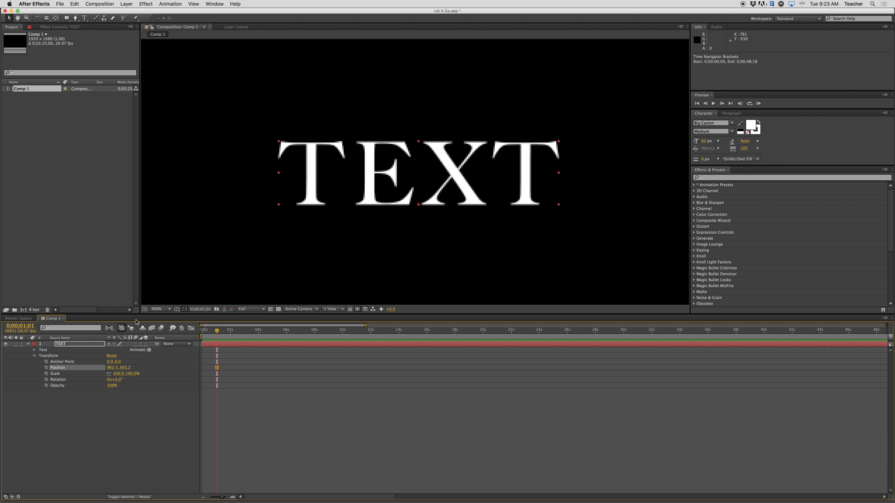
left_click(46, 386)
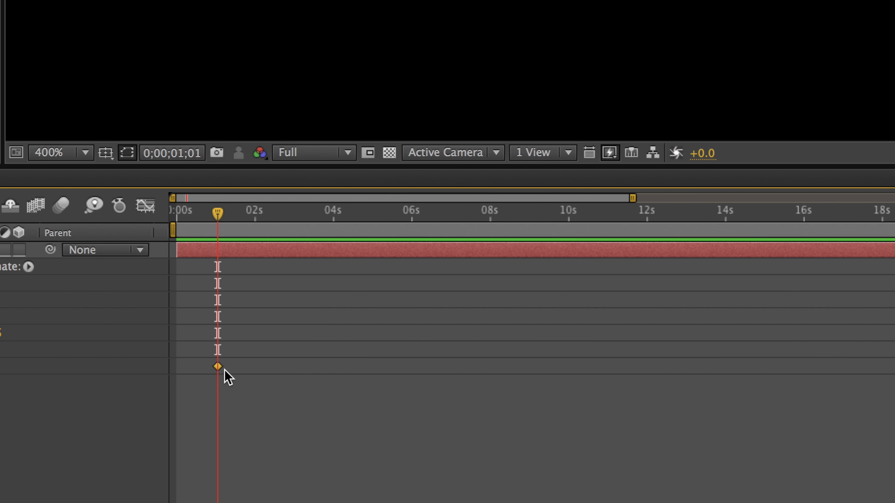
Set the TEXT layer's opacity to 0% at the start of the timeline to create a fade-in.
mouse_move(217, 382)
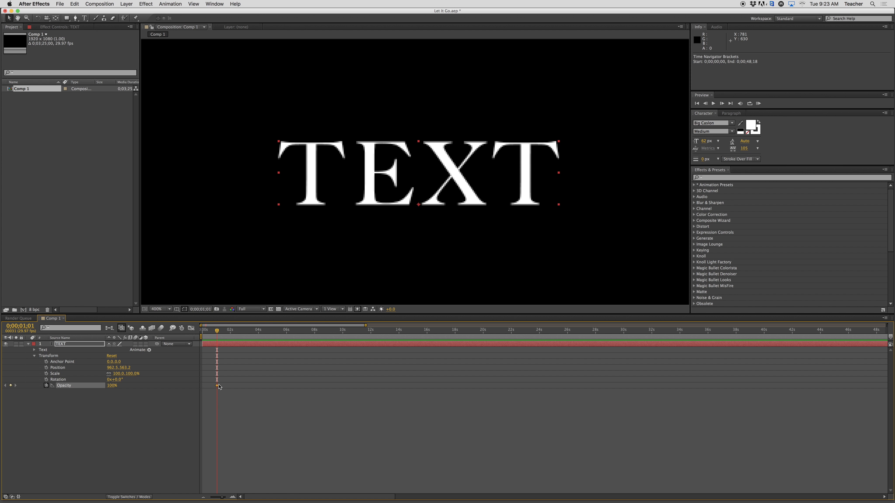
key("Home")
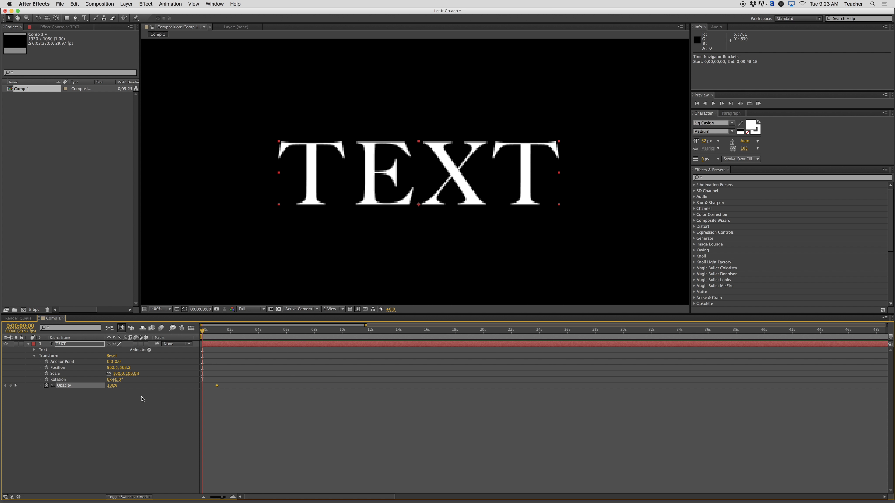
left_click_drag(110, 386, 74, 387)
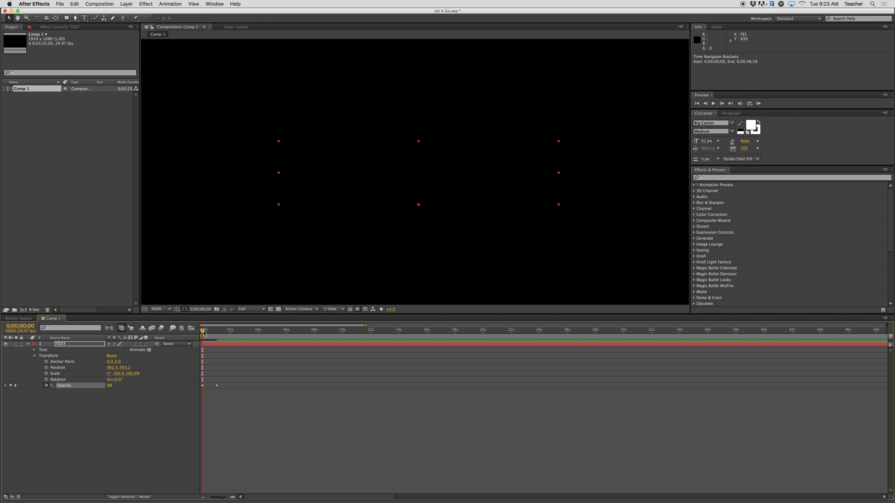
Fade the text out with Opacity keyframes of 100% at 0;00;05;29 and 0% at 0;00;06;29.
left_click_drag(203, 330, 286, 335)
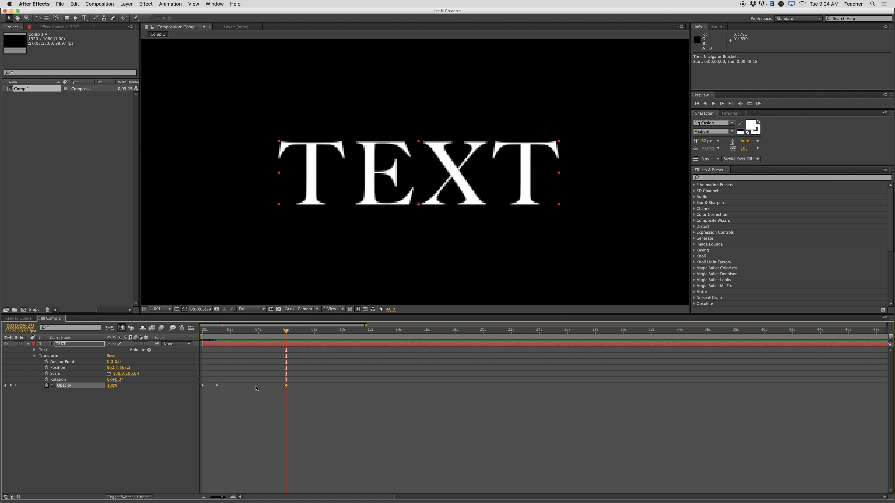
left_click_drag(287, 331, 300, 332)
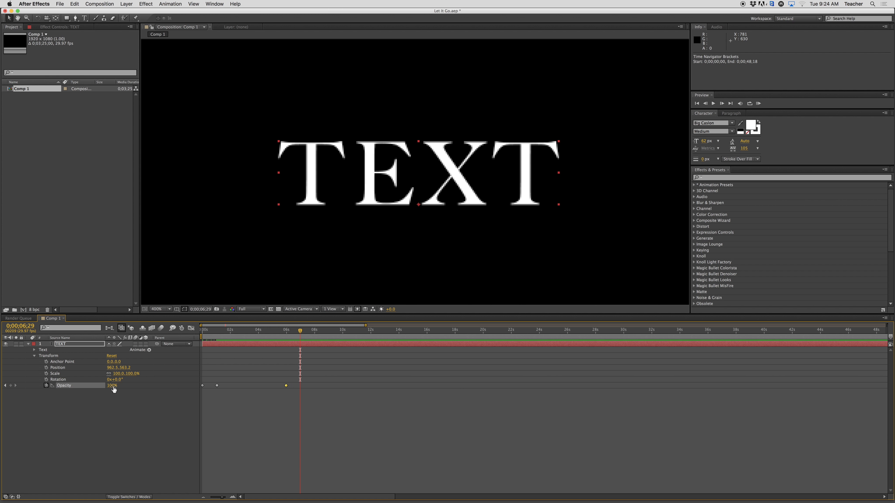
left_click_drag(112, 386, 75, 386)
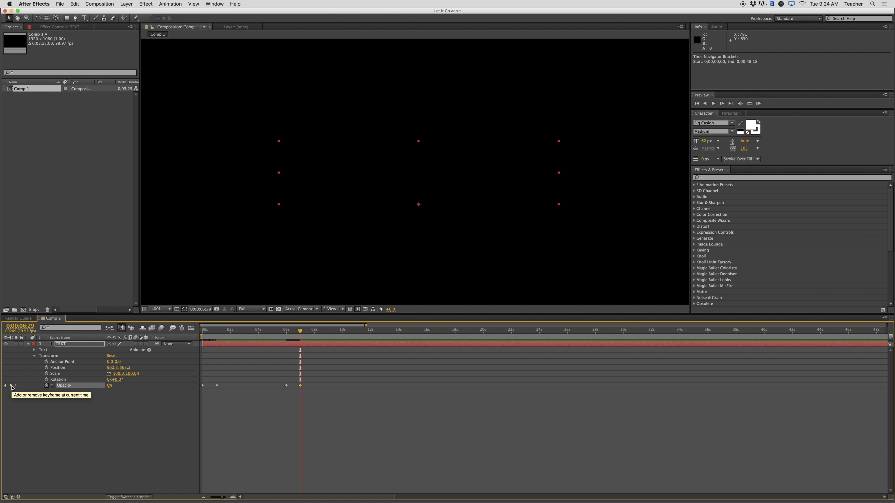
Start Position keyframing on the TEXT layer with a keyframe at 0;00;01;01.
mouse_move(301, 332)
left_mouse_down()
mouse_move(200, 343)
mouse_move(301, 344)
left_mouse_up()
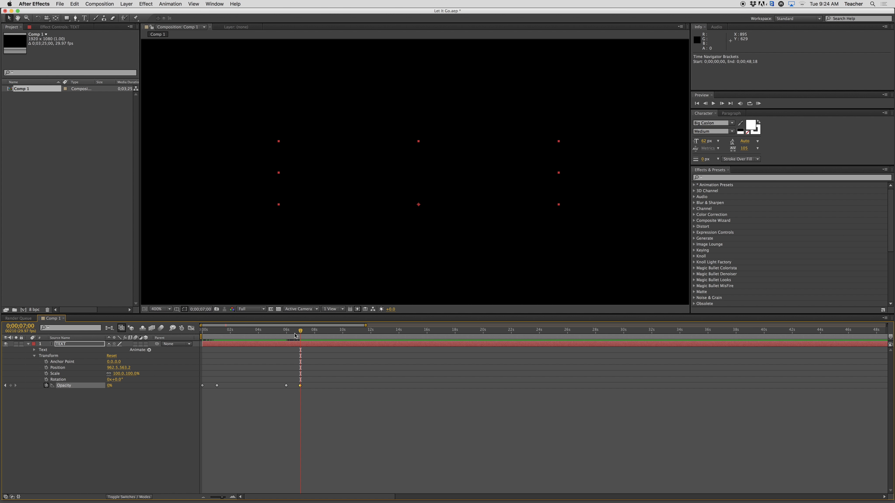
left_click_drag(299, 331, 217, 333)
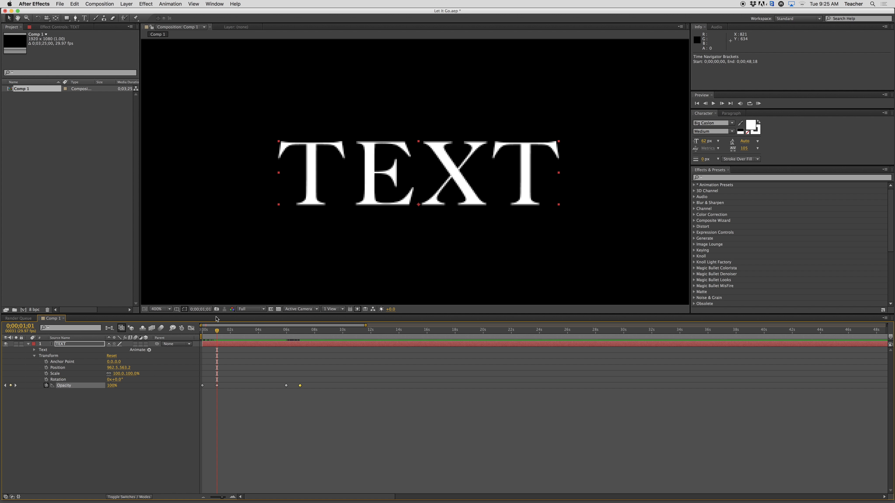
left_click(46, 368)
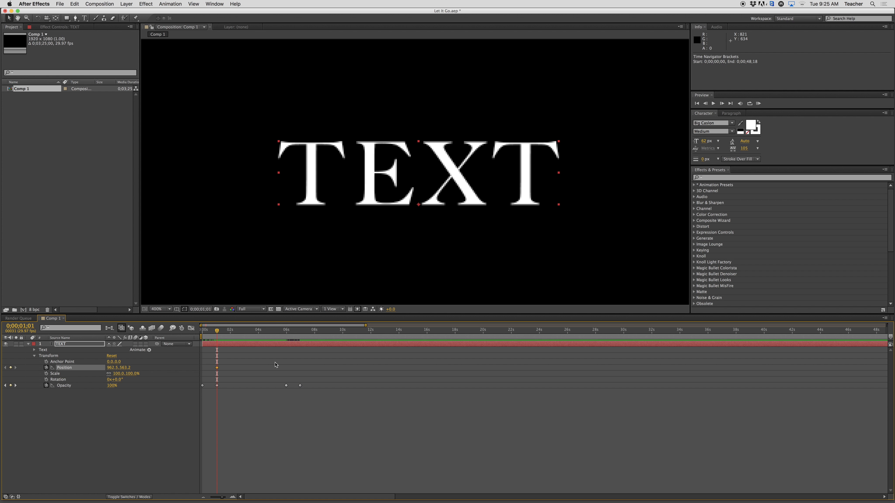
At the start of the timeline, shift the text's horizontal position left to about 318.5 so it slides in.
left_click_drag(217, 332, 196, 335)
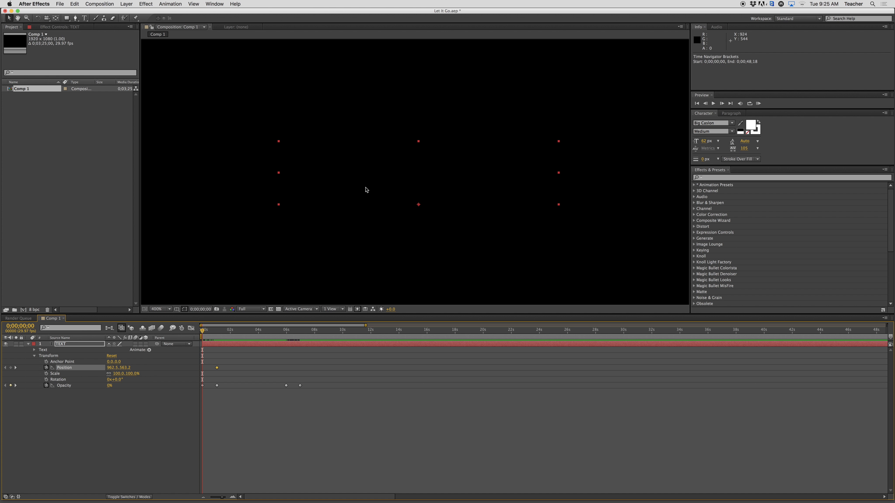
left_click(169, 309)
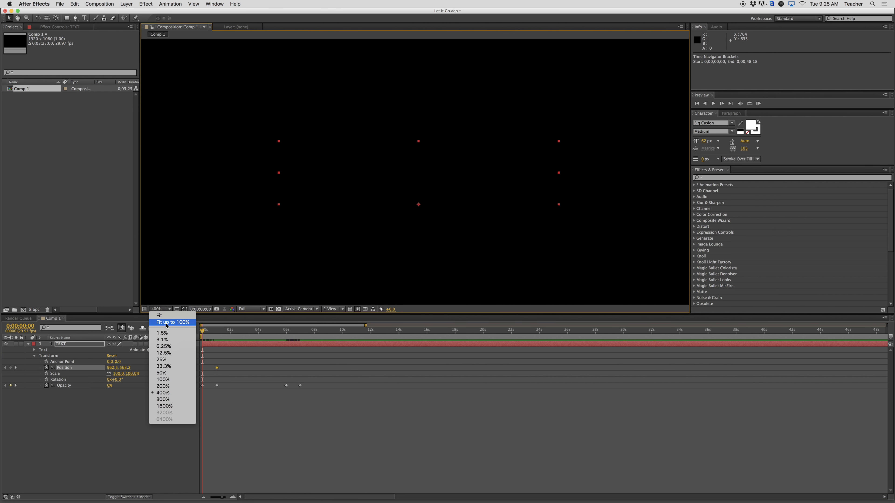
left_click(165, 380)
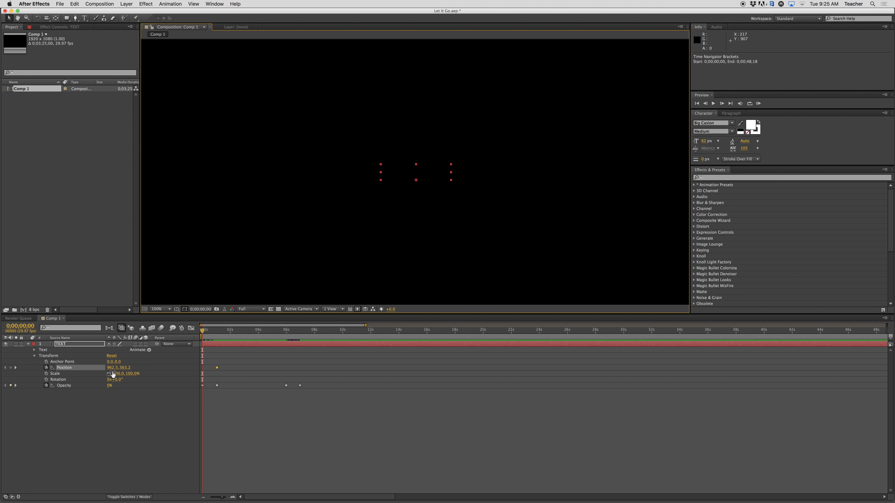
left_click_drag(110, 368, 2, 363)
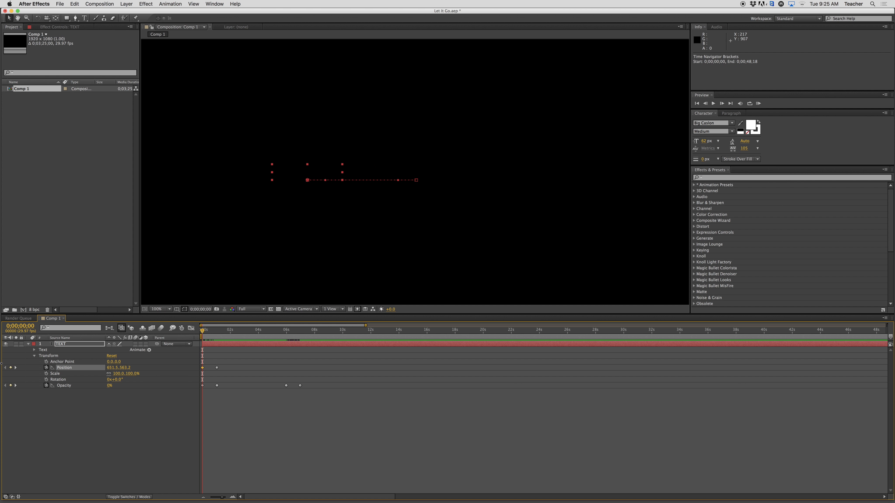
left_click_drag(112, 368, 88, 368)
left_click_drag(2, 376, 5, 376)
Add a Position keyframe at 0;00;05;29 and move the text far to the right at 0;00;06;29.
left_click_drag(202, 330, 286, 339)
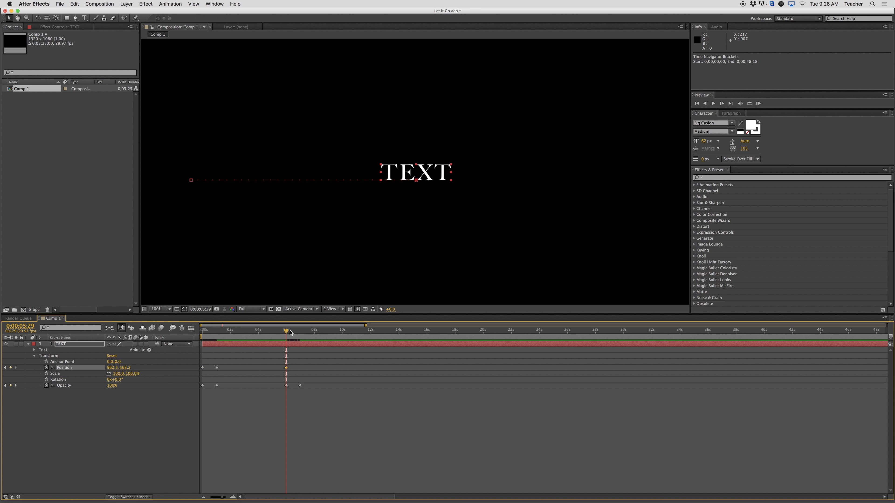
left_click_drag(290, 332, 299, 332)
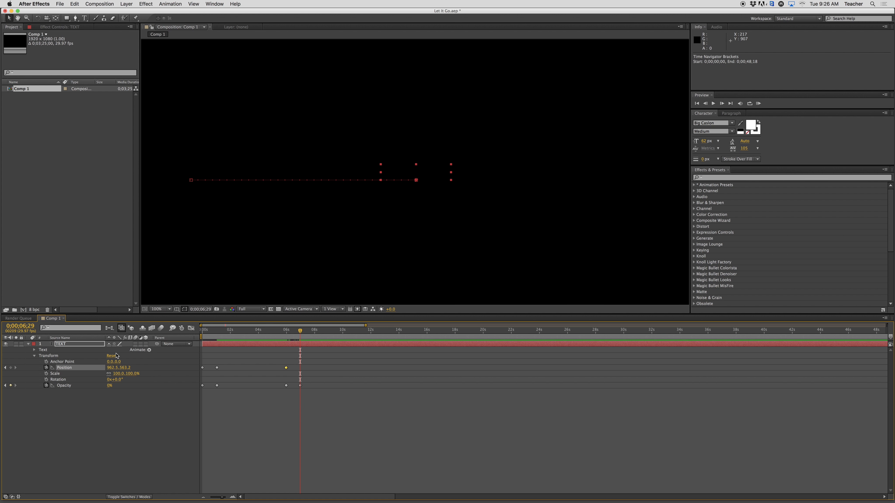
left_click_drag(110, 369, 192, 362)
Scrub through the timeline to check the text's slide and fade, ending at 0;00;01;01.
mouse_move(302, 332)
left_mouse_down()
mouse_move(190, 343)
mouse_move(208, 334)
mouse_move(307, 336)
mouse_move(286, 338)
left_mouse_up()
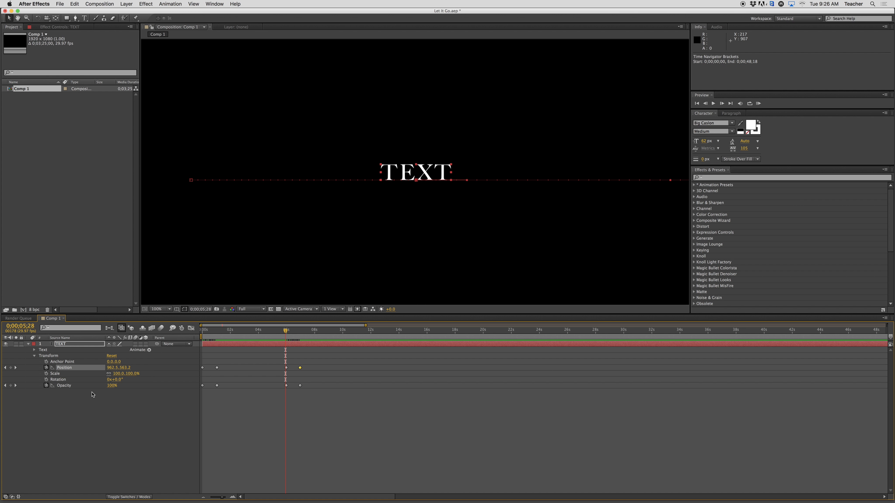
left_click_drag(281, 332, 184, 343)
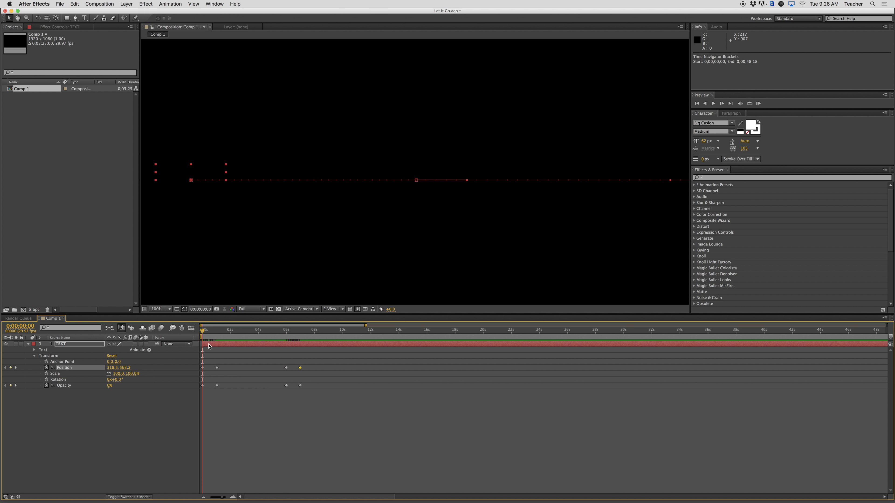
left_click_drag(202, 331, 218, 335)
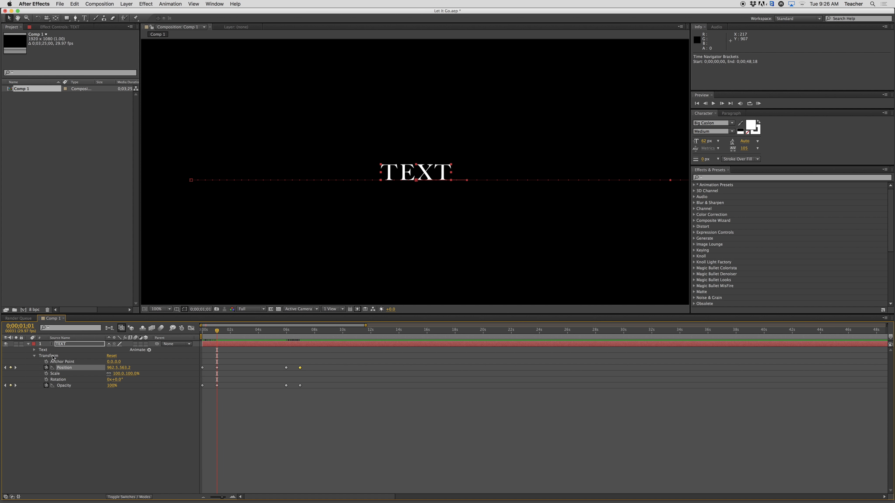
Start Scale keyframing on the TEXT layer at 0;00;01;01, and at the timeline start set Scale to 333% and horizontal position to about 30.5.
left_click(46, 374)
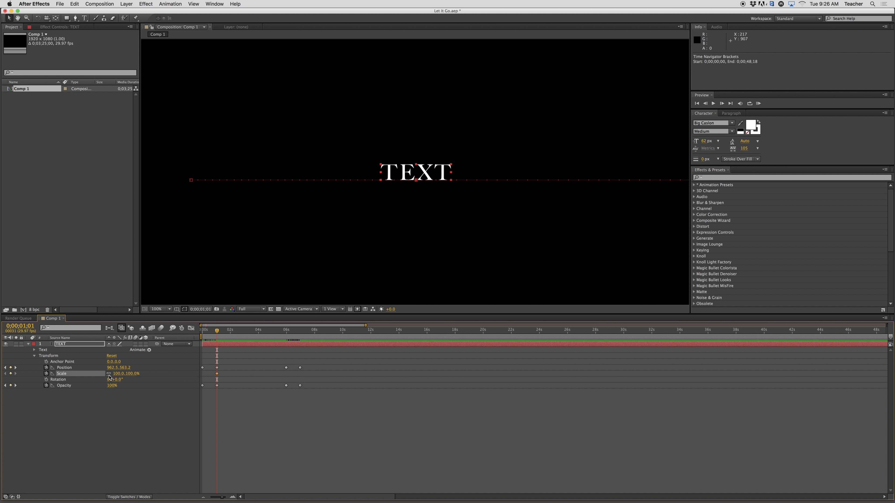
left_click_drag(216, 333, 198, 335)
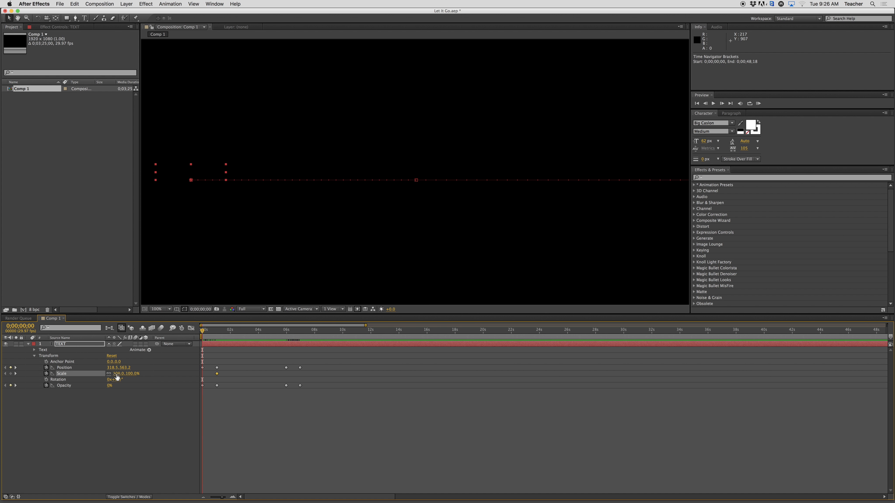
left_click_drag(117, 377, 122, 373)
left_click_drag(114, 367, 2, 356)
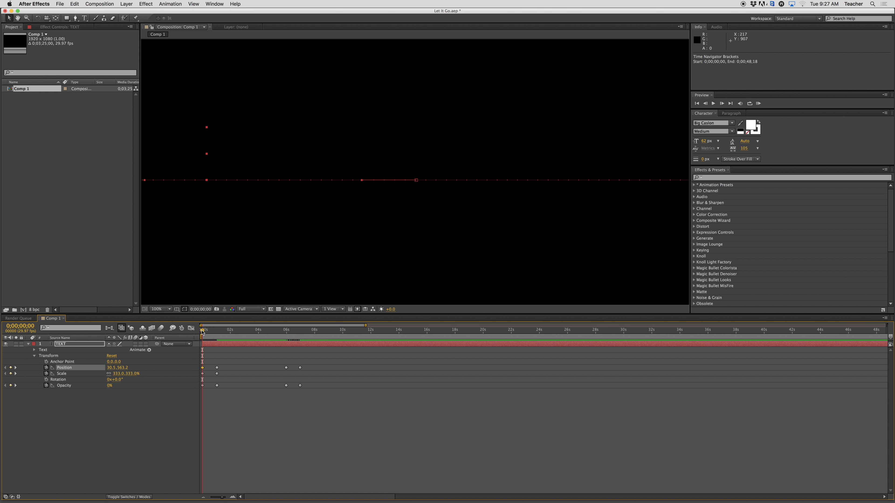
Add a Scale keyframe at 0;00;05;29 and enlarge the text to 333% at 0;00;06;29.
left_click_drag(202, 331, 286, 340)
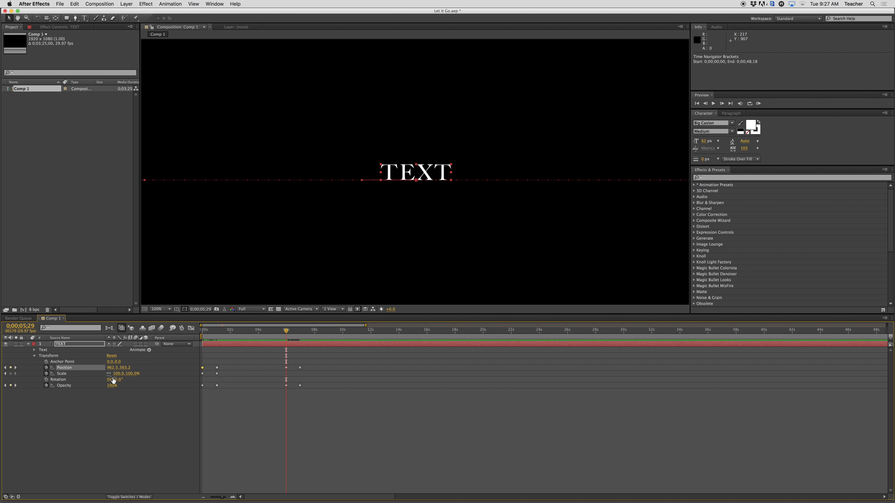
left_click(11, 374)
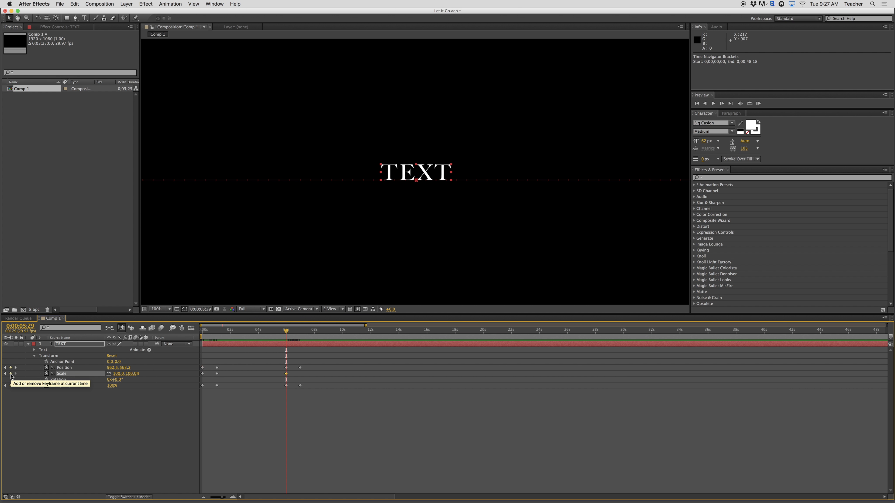
left_click_drag(288, 333, 301, 333)
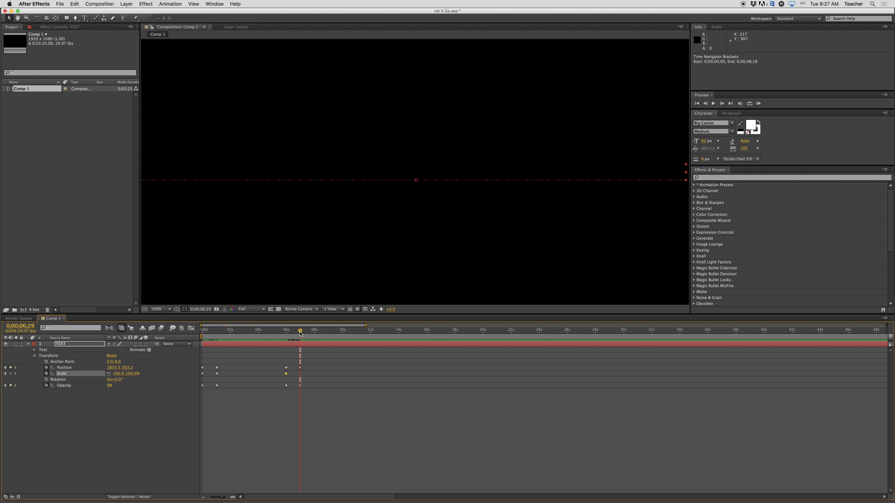
left_click_drag(119, 374, 136, 374)
Scrub through the timeline to check how the text scales on its way in and out.
left_click_drag(301, 333, 202, 335)
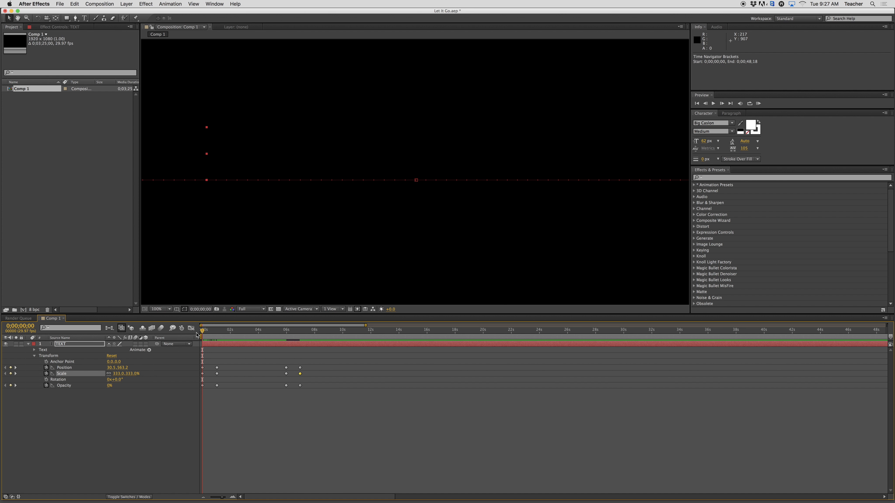
left_click_drag(204, 332, 301, 332)
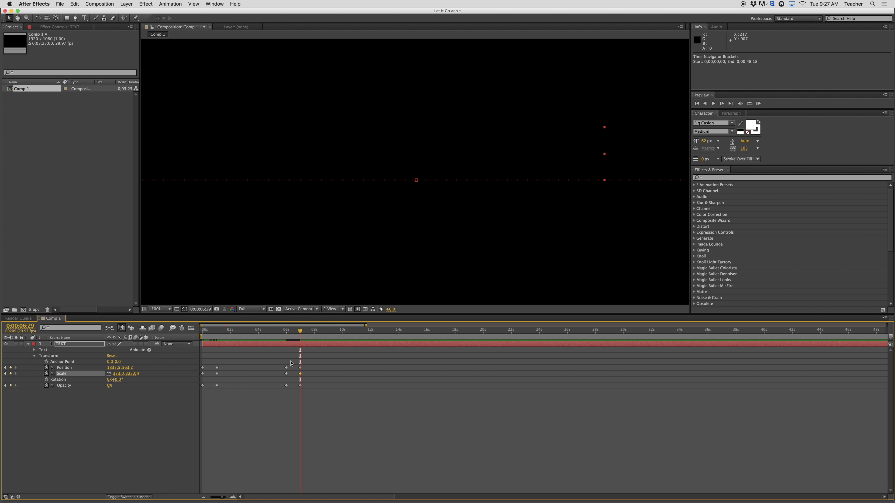
mouse_move(300, 330)
left_mouse_down()
mouse_move(193, 339)
mouse_move(305, 341)
mouse_move(288, 341)
left_mouse_up()
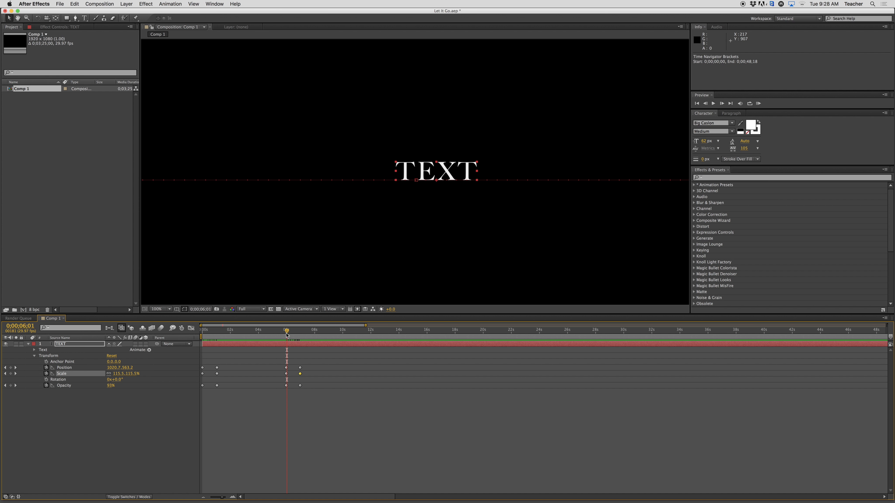
left_click_drag(287, 331, 195, 341)
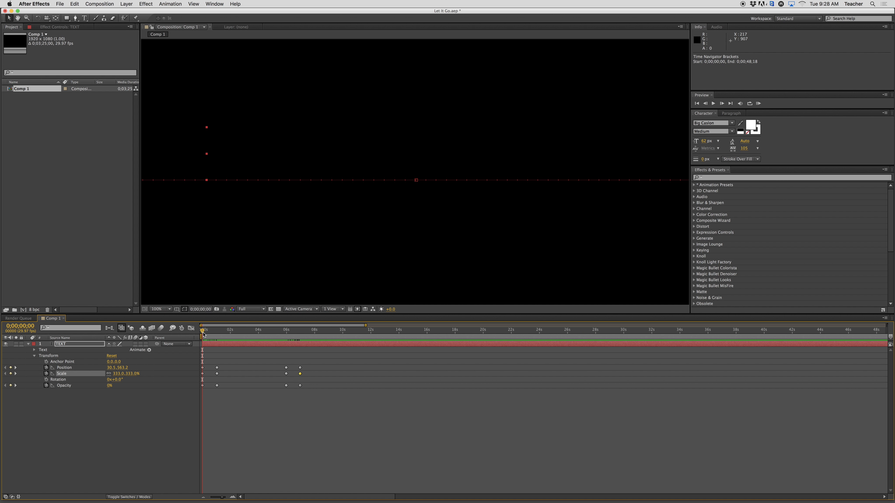
Start Rotation keyframing on the TEXT layer at 0;00;01;01 and set Rotation to 1 revolution at the start of the timeline.
left_click_drag(202, 334, 216, 334)
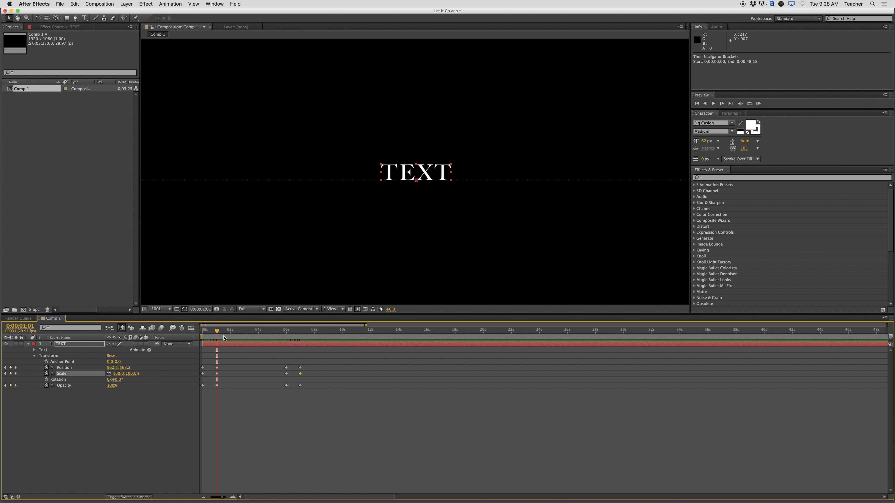
left_click(47, 380)
left_click_drag(221, 333, 202, 335)
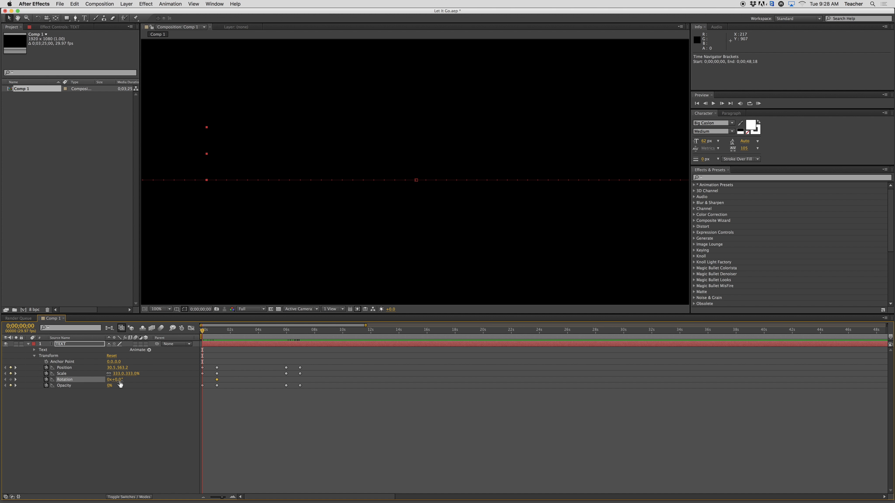
left_click_drag(114, 380, 123, 379)
left_click_drag(153, 381, 122, 384)
left_click(110, 381)
left_click(120, 379)
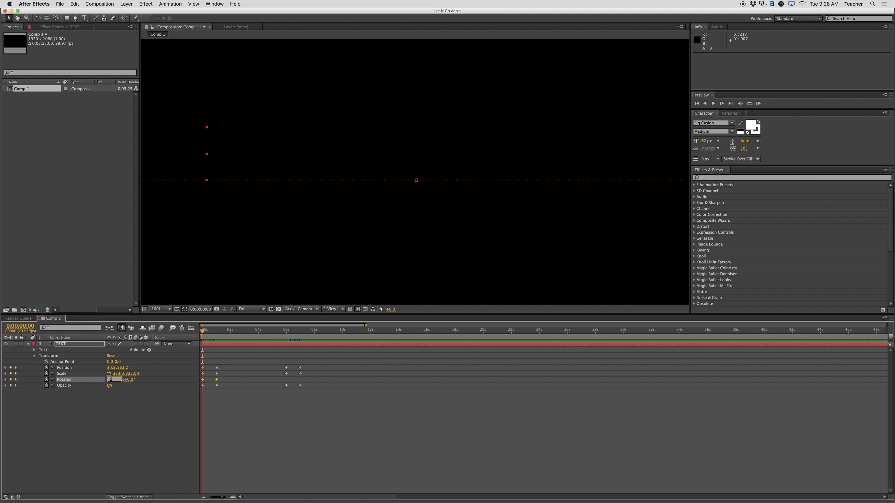
type("1")
key("Return")
Check the rotation between the first two keyframes and set it back to 0 revolutions at the timeline start.
left_click_drag(205, 332, 217, 333)
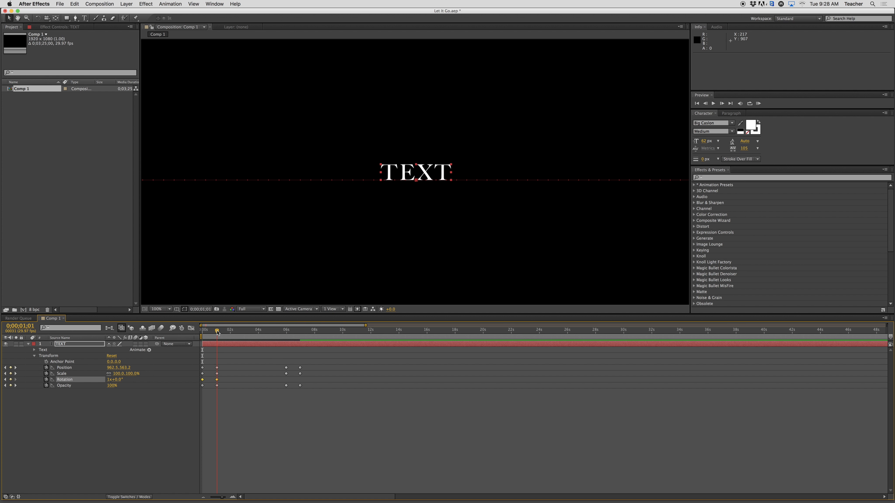
left_click_drag(217, 332, 203, 333)
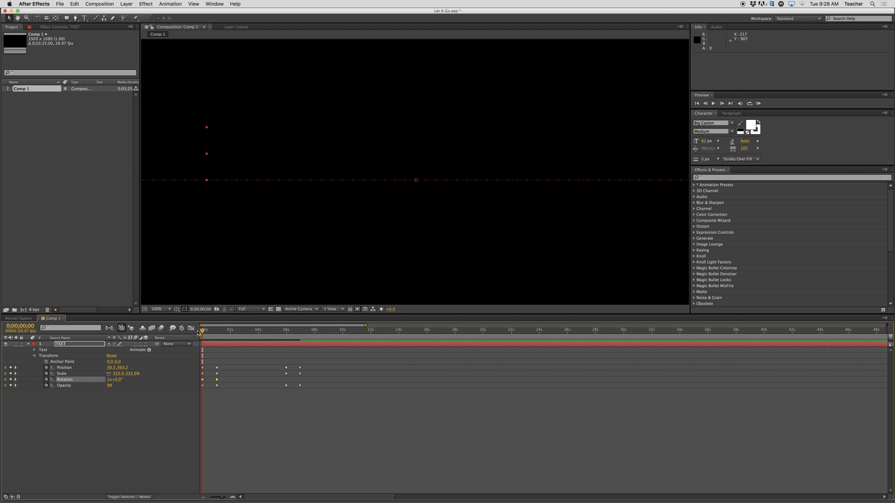
left_click(111, 380)
type("0")
key("Return")
Set the text's Rotation to 1 full revolution at 0;00;01;01.
left_click_drag(200, 330, 216, 335)
left_click(112, 382)
left_click(109, 380)
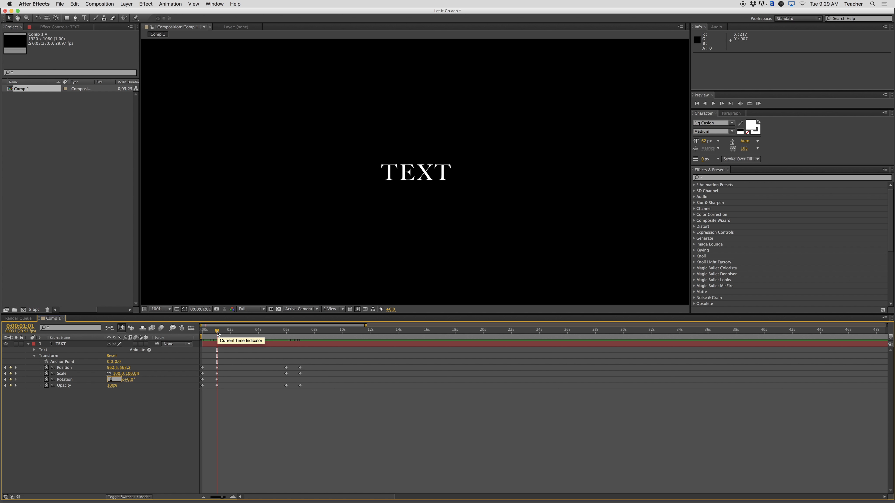
key("Return")
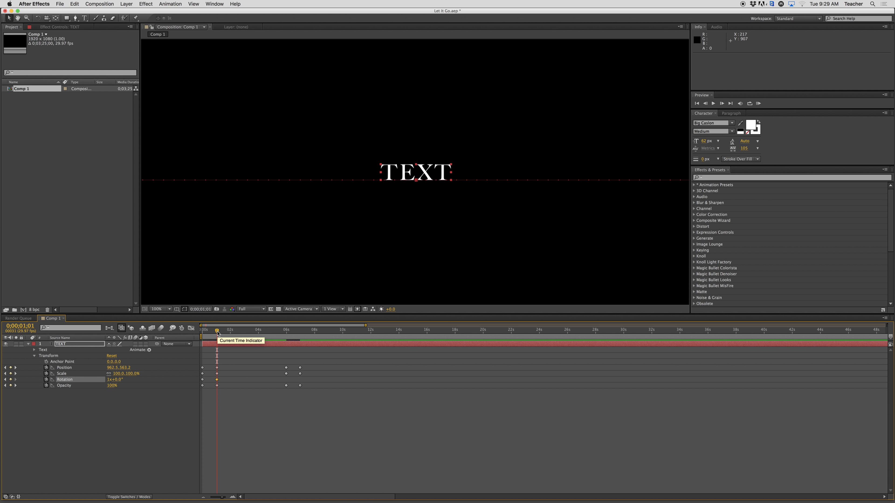
Check the spin-in and move the second Rotation keyframe to 0;00;02;05 so the text rotates for longer.
left_click_drag(216, 332, 201, 334)
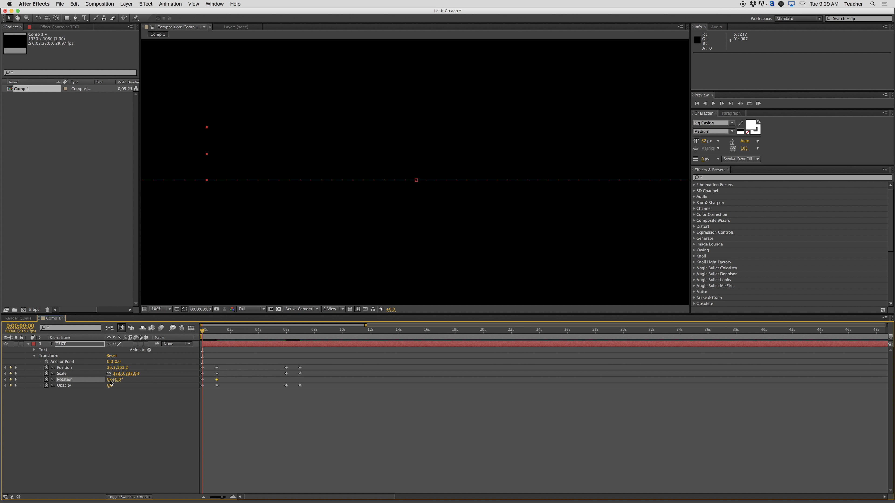
left_click_drag(202, 332, 217, 333)
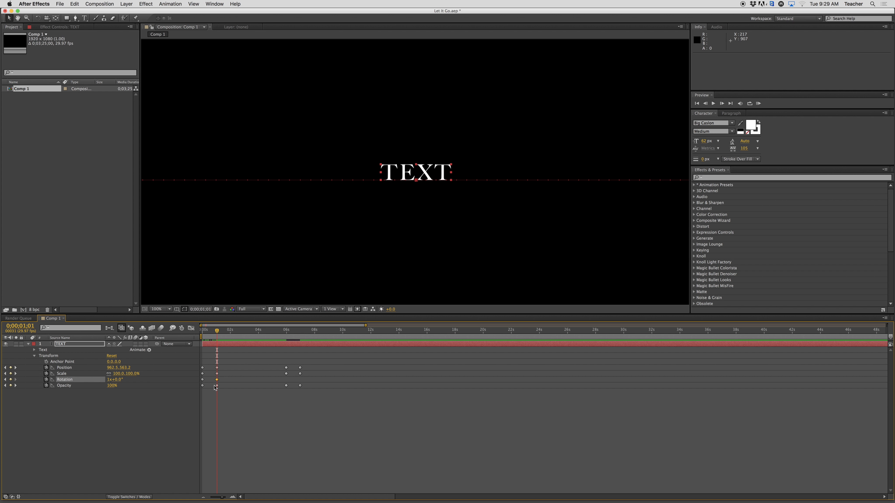
left_click_drag(217, 384, 233, 384)
left_click(215, 331)
Add a Rotation keyframe at 0;00;04;28, set Rotation to 0 revolutions at 0;00;06;29, and check the spin-out.
left_click_drag(194, 335, 271, 338)
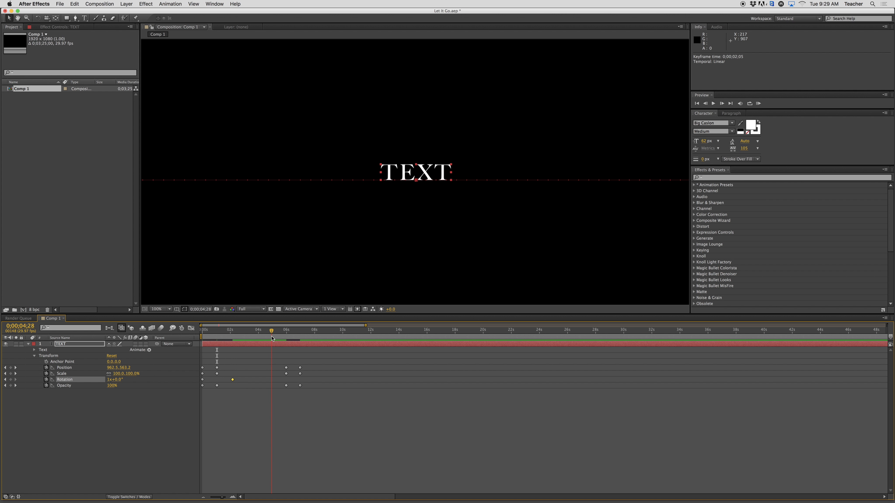
left_click(10, 379)
left_click_drag(277, 333, 300, 332)
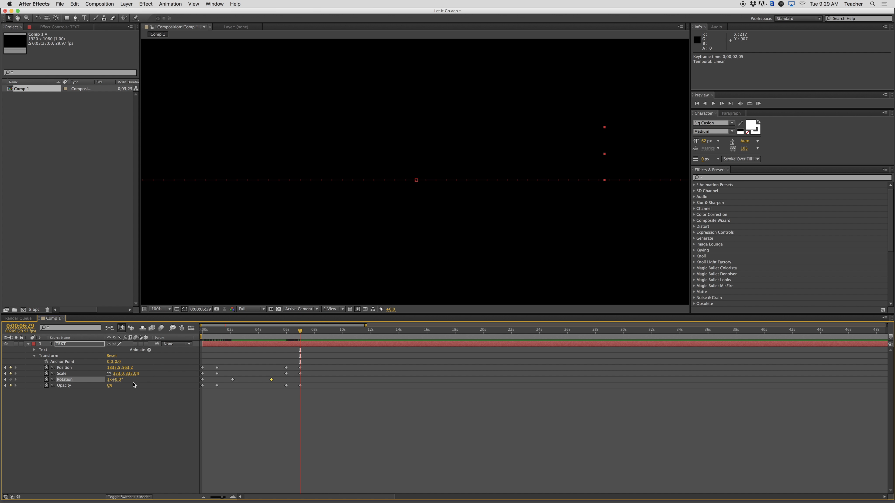
left_click(109, 380)
type("0")
key("Return")
left_click_drag(301, 332, 274, 342)
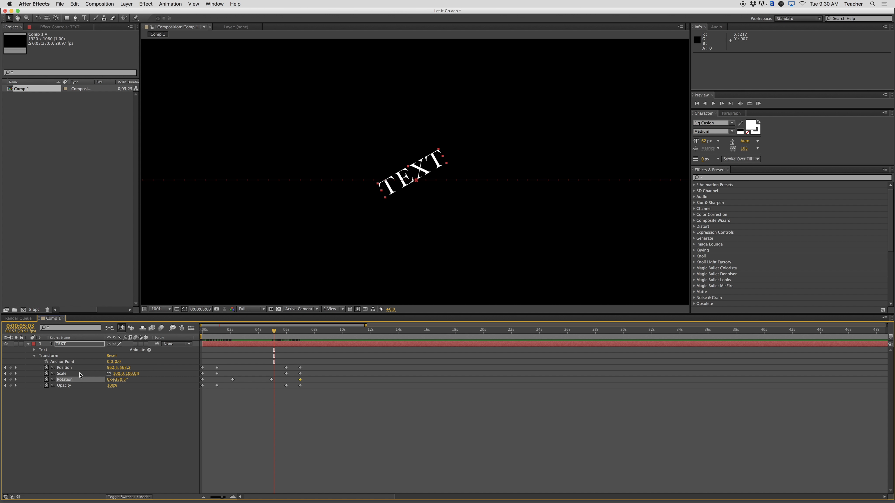
Collapse the text's Transform properties and add a 1920 x 1080 solid layer in a very dark grey.
left_click(34, 356)
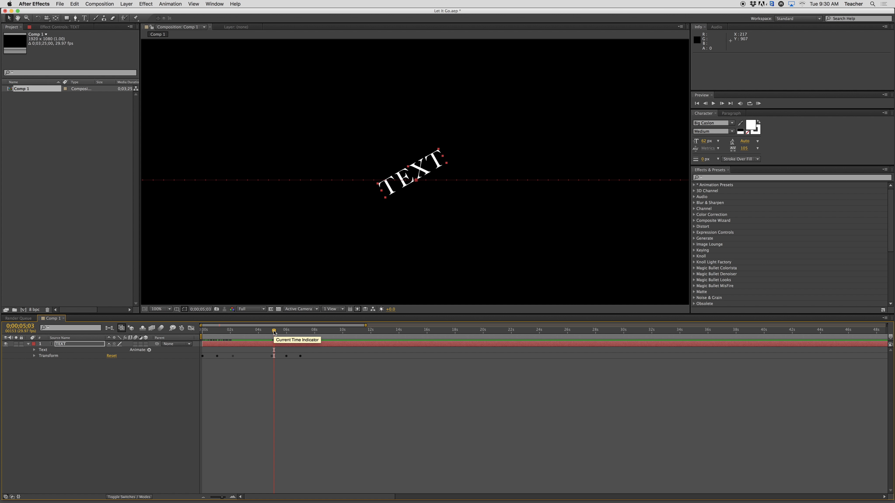
left_click_drag(274, 332, 187, 338)
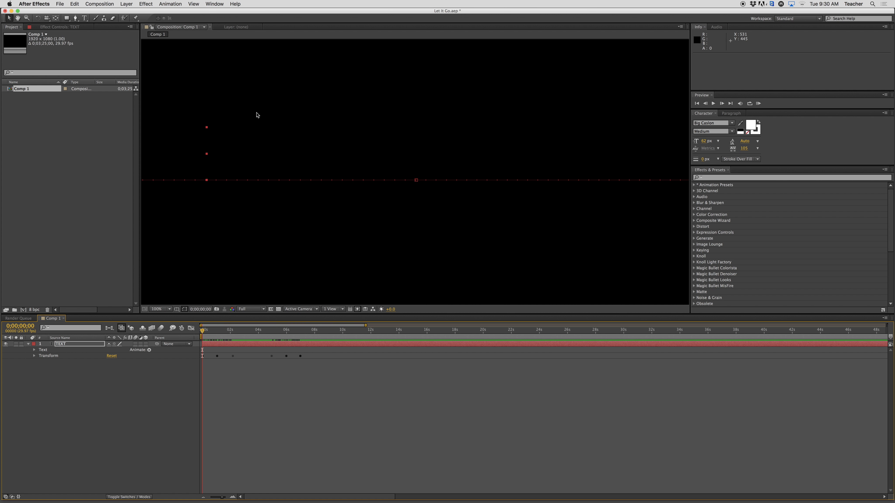
left_click(126, 4)
mouse_move(141, 12)
left_click(235, 21)
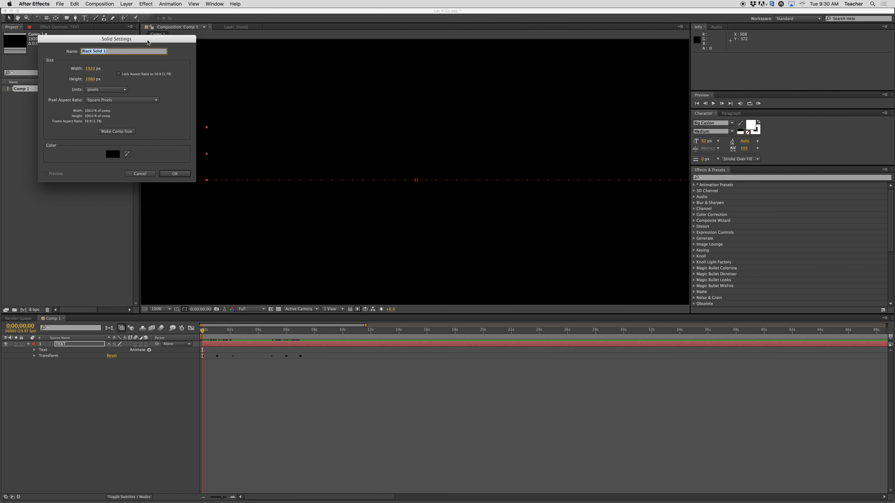
left_click(107, 155)
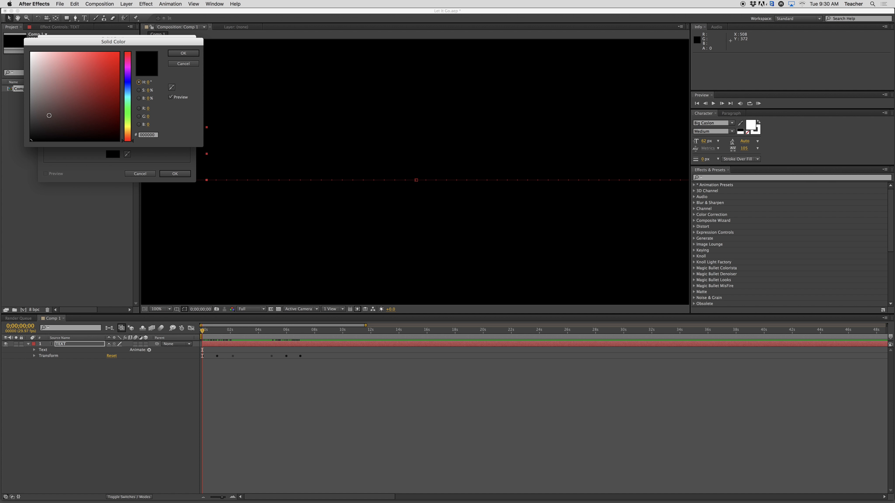
left_click(32, 120)
left_click(192, 53)
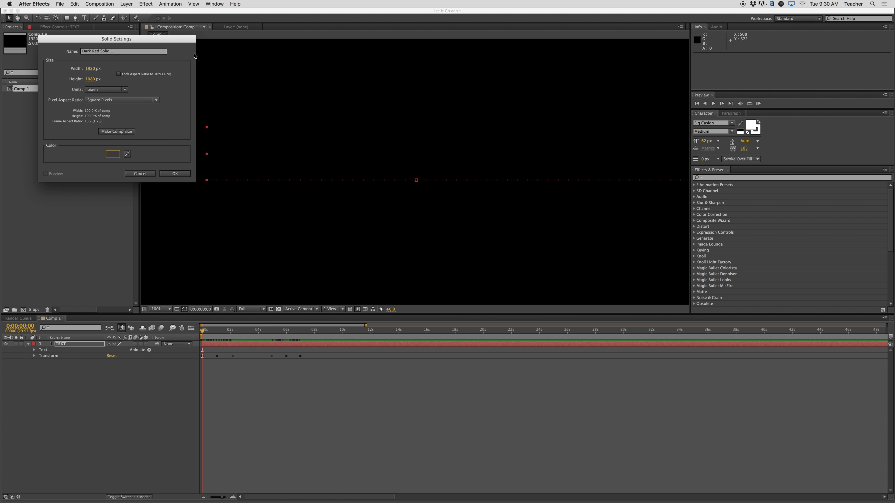
left_click(181, 176)
At the timeline start, shift the TEXT layer's horizontal position to about -362.5 so it begins fully outside the frame.
left_click(169, 309)
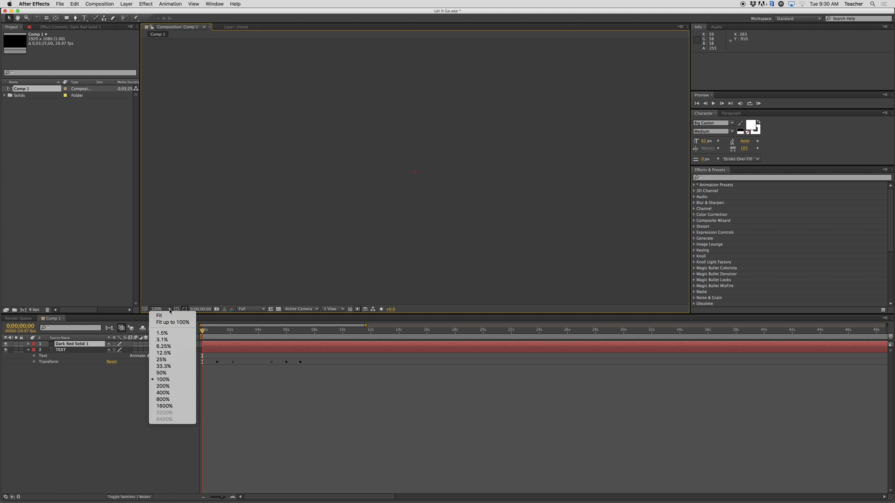
left_click(167, 374)
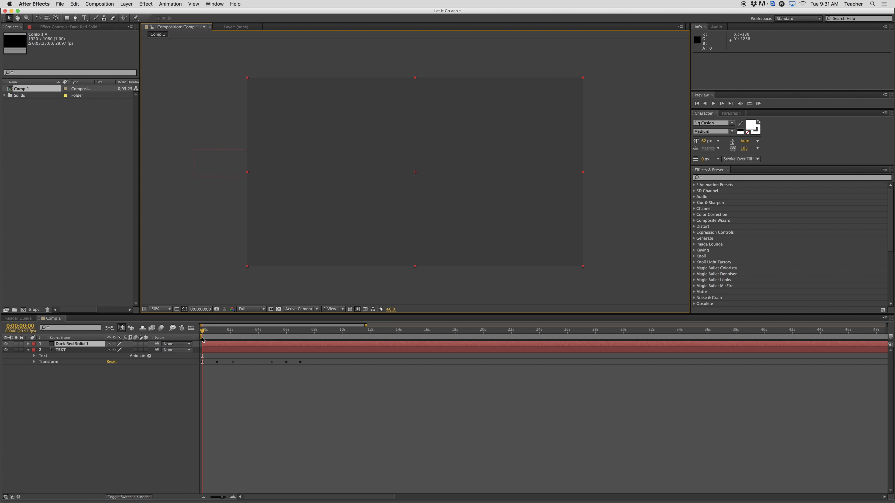
left_click(80, 350)
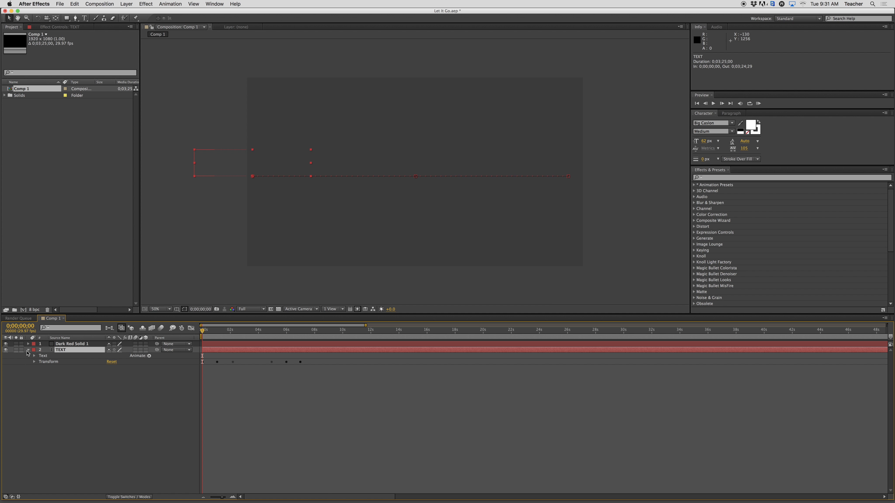
left_click(34, 361)
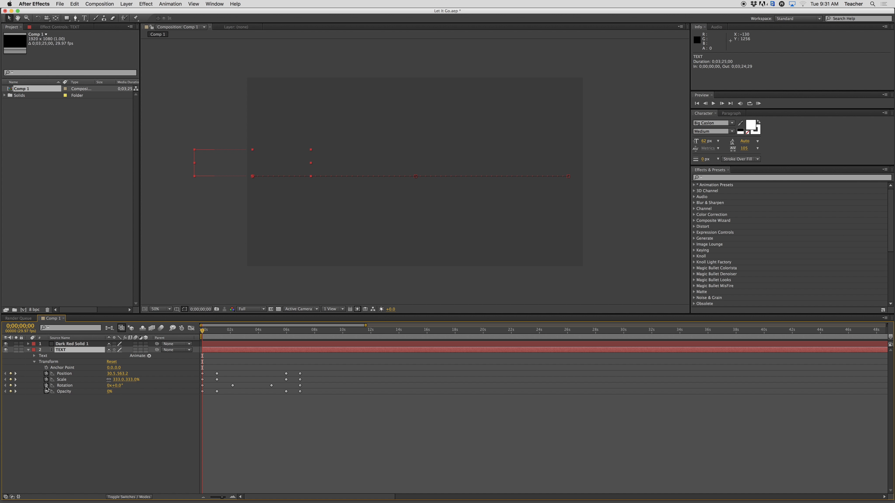
left_click_drag(110, 374, 1, 371)
left_click_drag(112, 374, 105, 373)
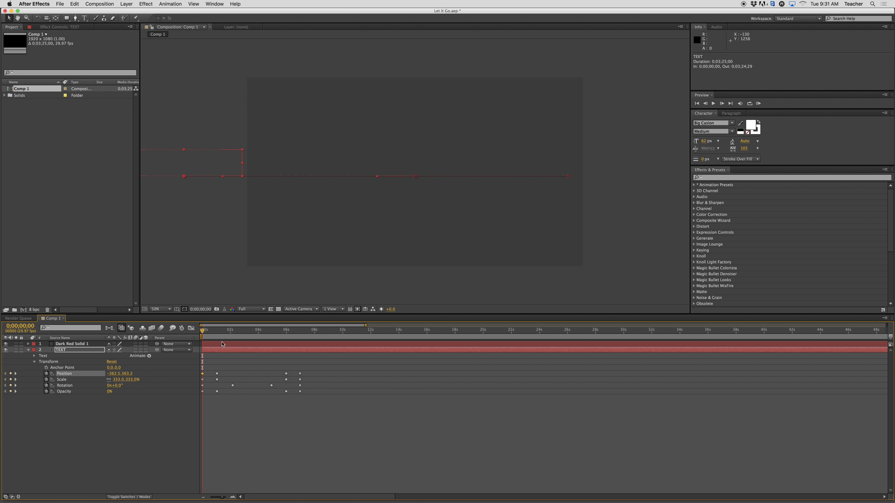
At 0;00;06;29, shift the text's horizontal position to about 2302.5, beyond the frame, and collapse the TEXT layer's properties.
left_click_drag(204, 331, 301, 337)
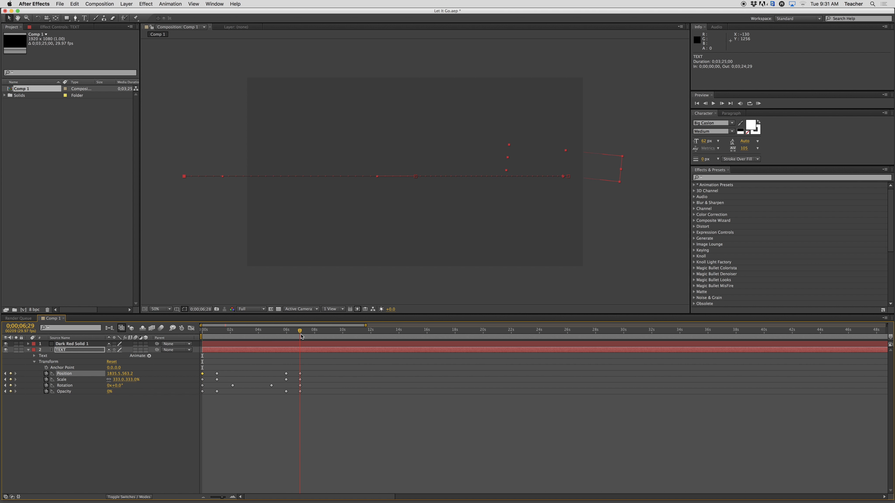
left_click_drag(114, 373, 137, 369)
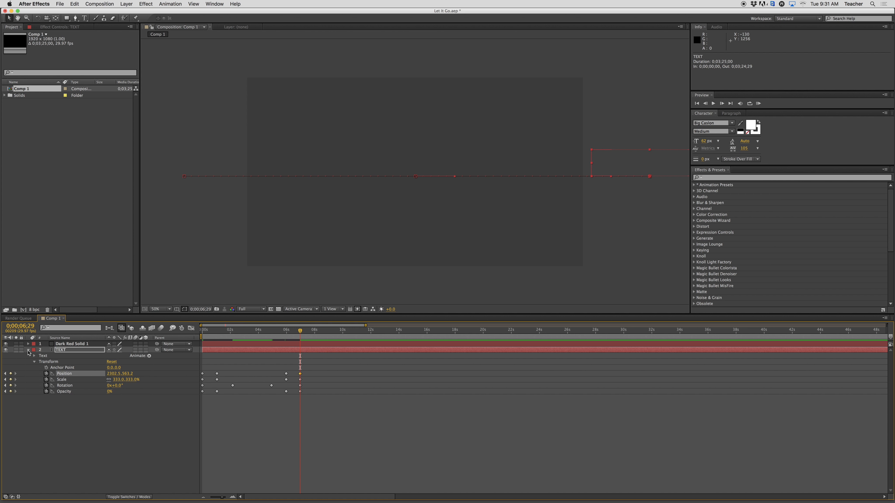
left_click(28, 351)
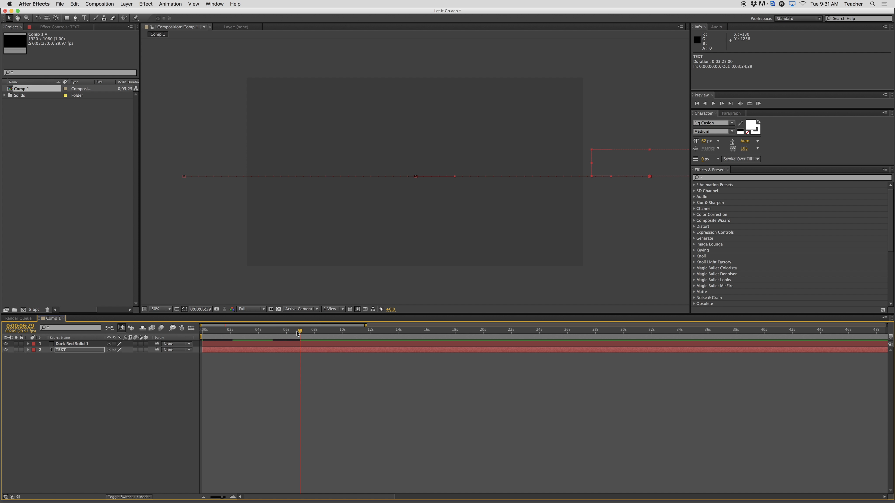
Move the dark solid layer below the TEXT layer, then hide the TEXT layer at the timeline start.
left_click_drag(297, 333, 197, 338)
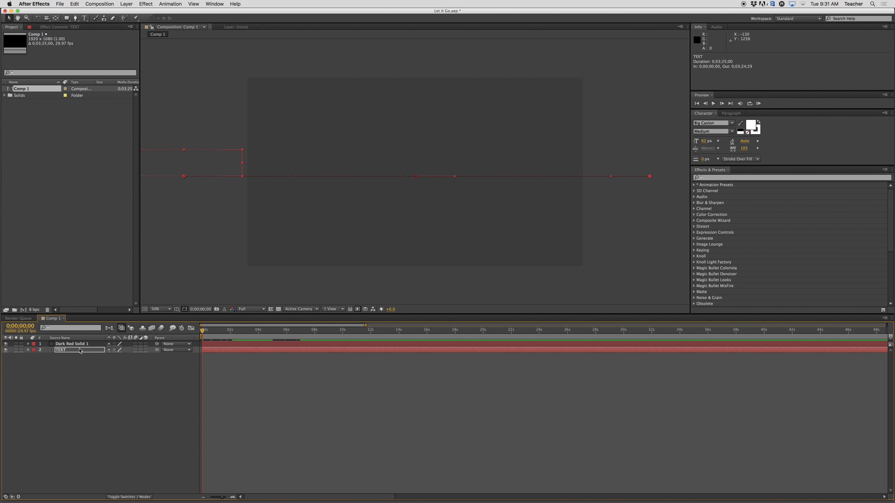
left_click(80, 344)
left_click_drag(70, 347, 69, 360)
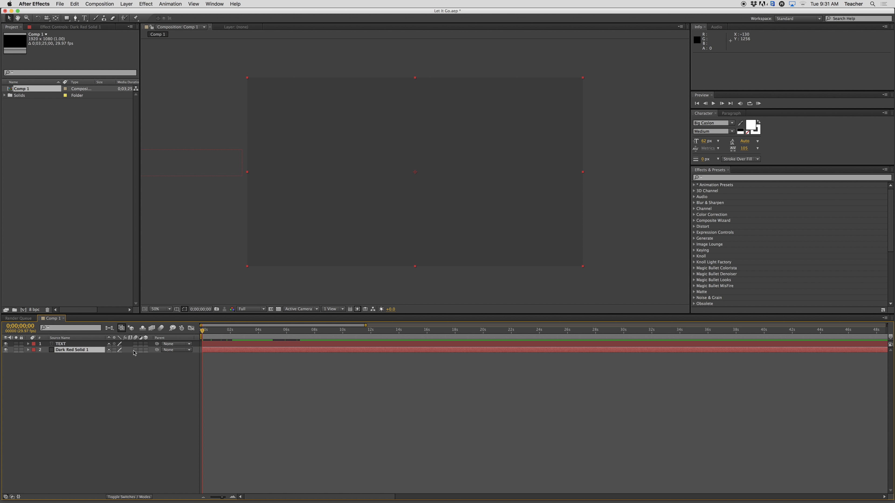
mouse_move(206, 335)
left_mouse_down()
mouse_move(247, 336)
mouse_move(196, 337)
left_mouse_up()
left_click(6, 344)
Add a new text layer near the middle of the frame reading "RED HAWK MEDIA".
left_click(84, 18)
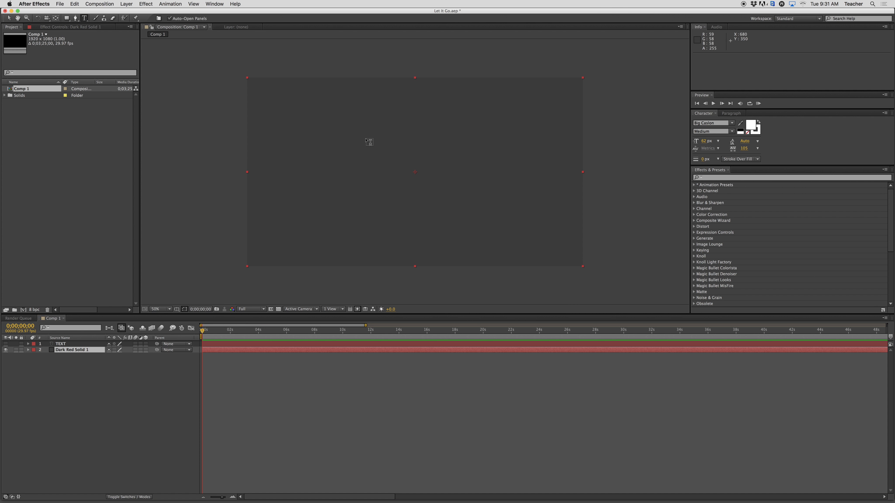
left_click(373, 163)
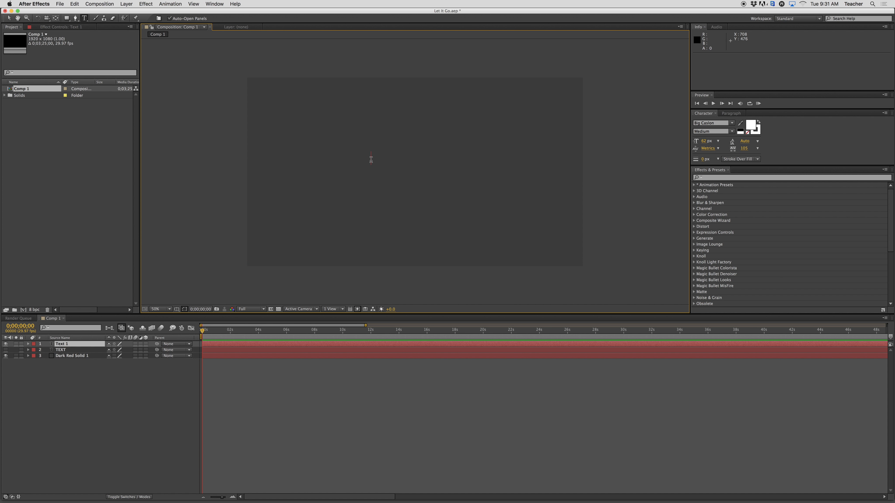
type("RED HAWK M")
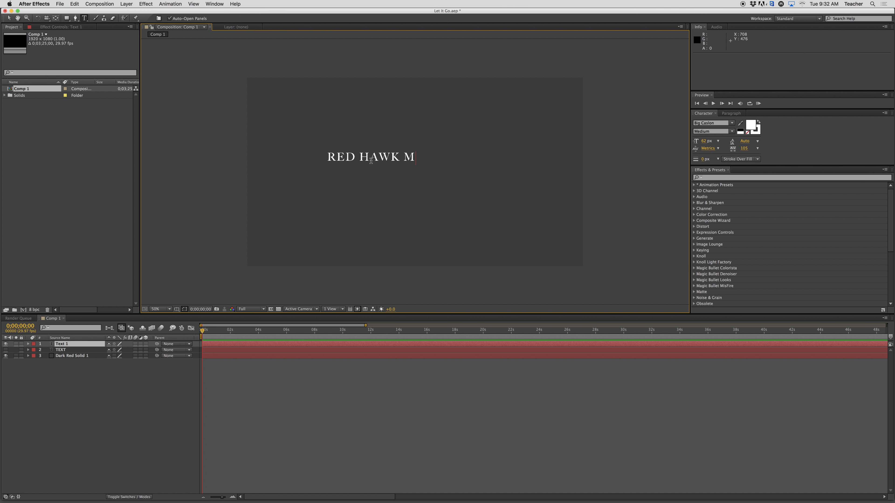
type("ED IA")
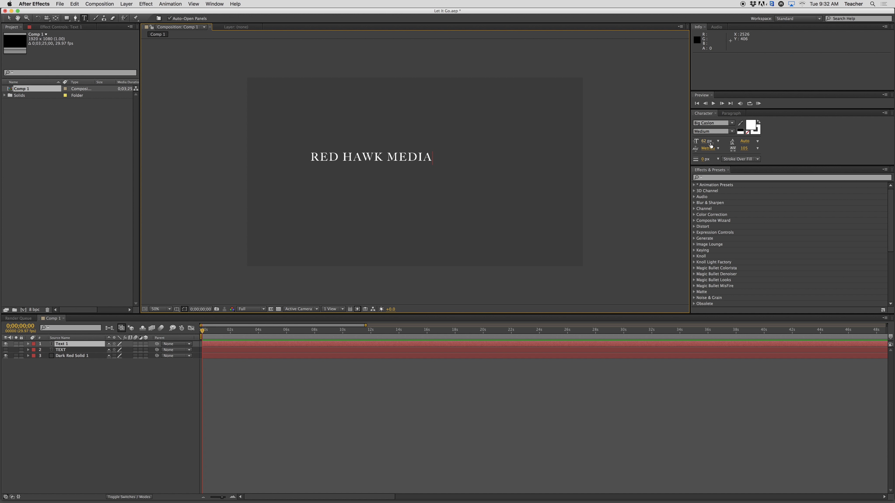
Enlarge the whole RED HAWK MEDIA text to 110 px and set its fill to dark red (RGB 175, 34, 34).
left_click(704, 142)
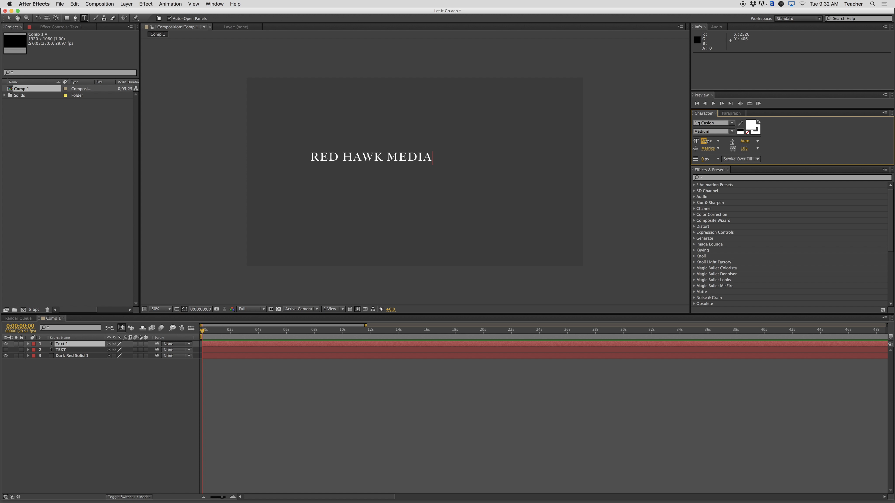
triple_click(399, 156)
left_click_drag(704, 142, 722, 142)
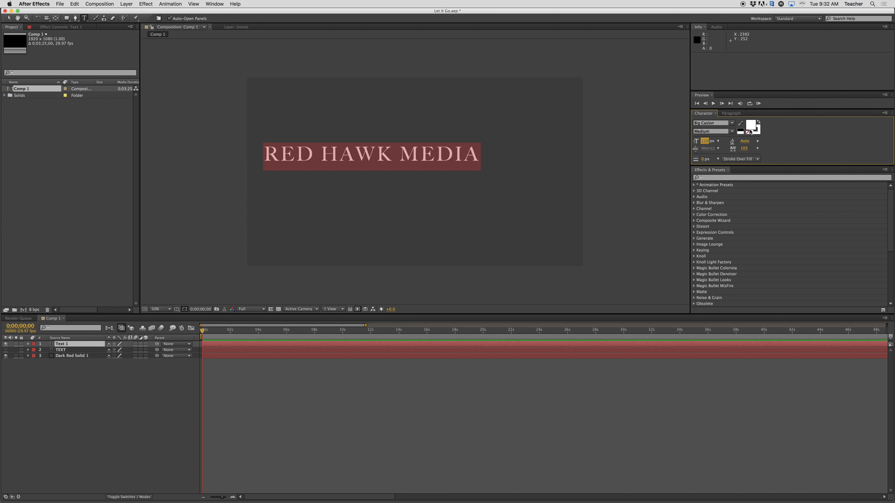
left_click(751, 127)
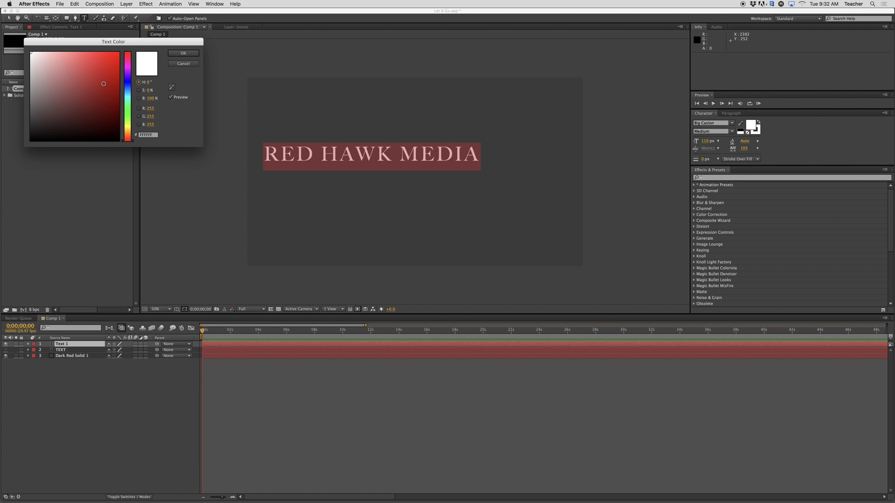
left_click_drag(110, 67, 102, 80)
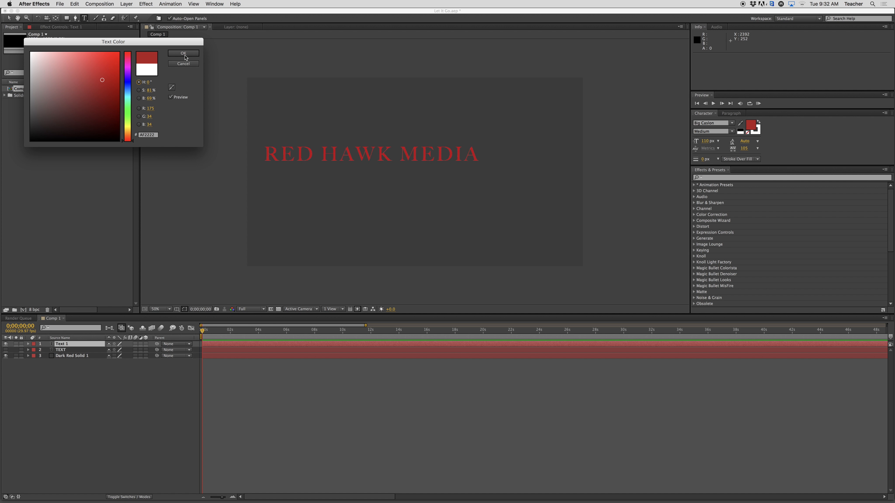
left_click(183, 53)
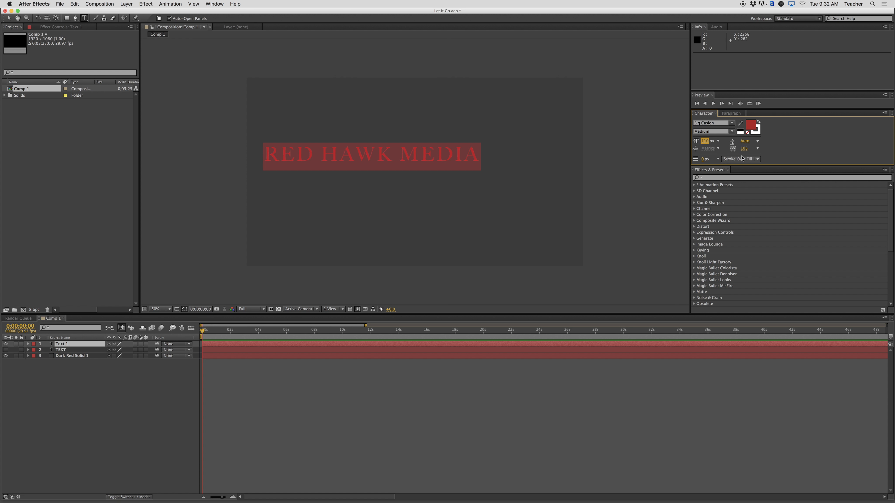
Give the RED HAWK MEDIA text a black (000000) stroke with a width of 4 px.
left_click(757, 131)
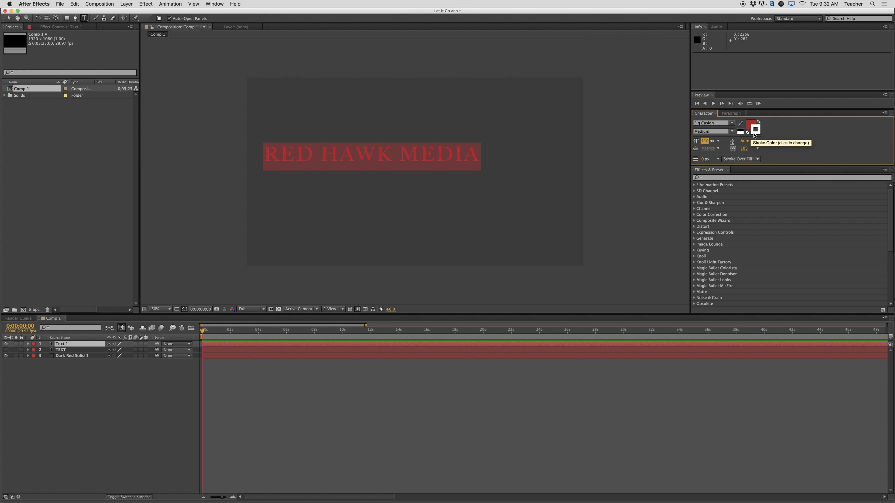
left_click(757, 131)
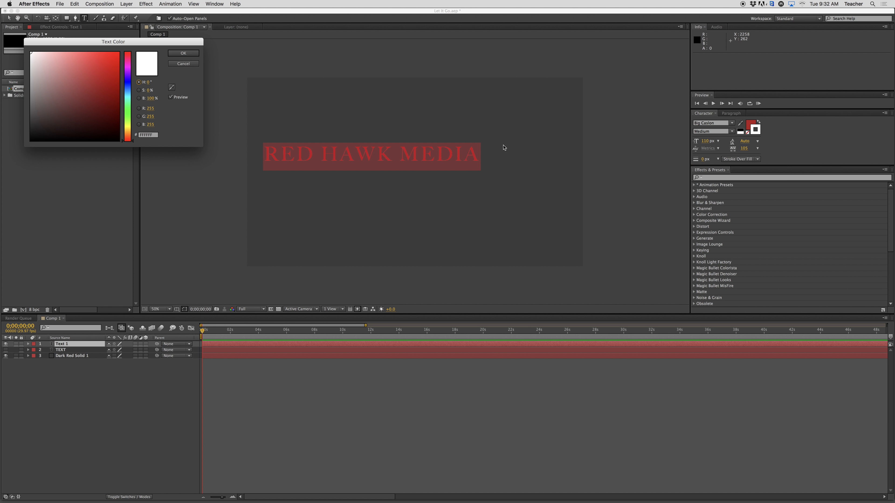
left_click(35, 137)
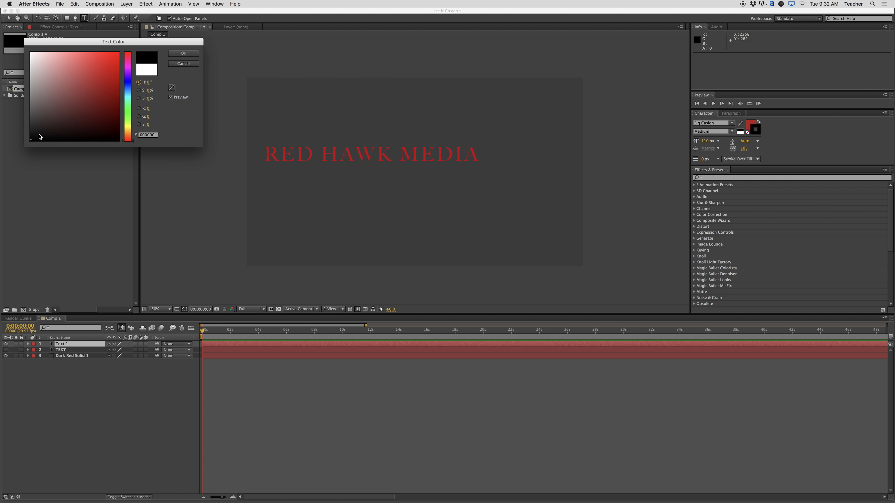
left_click(188, 56)
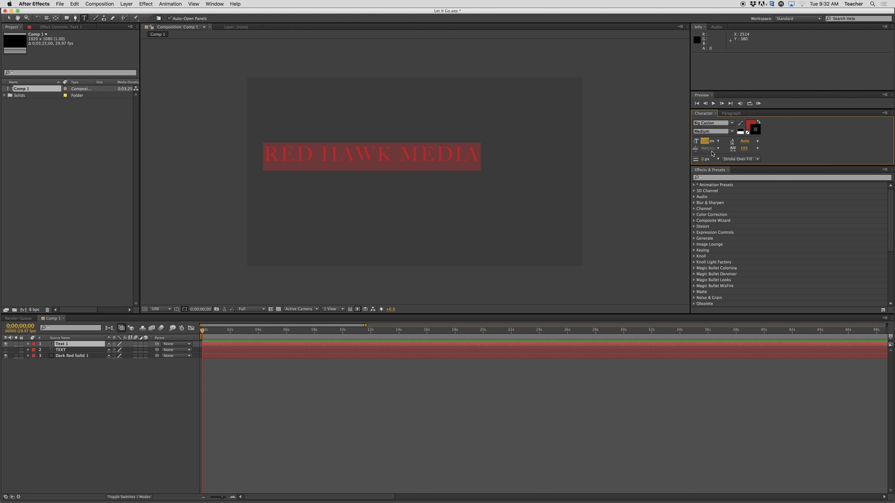
left_click(702, 159)
left_click_drag(704, 159, 704, 159)
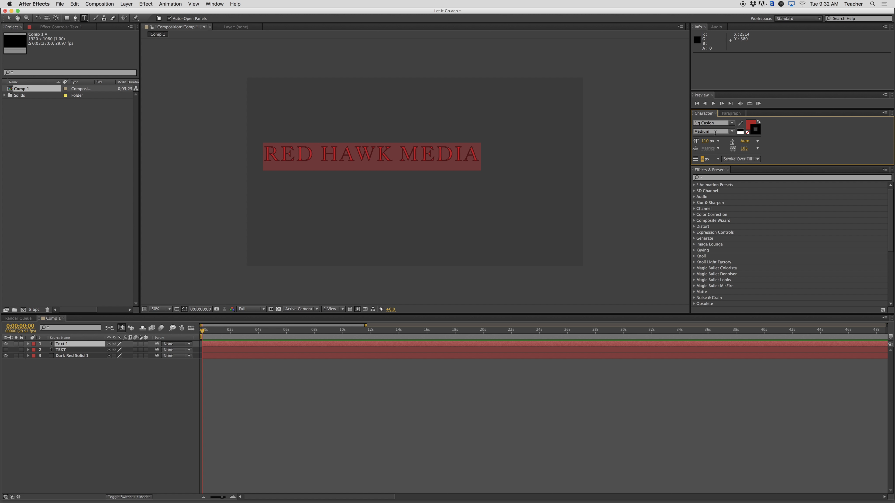
Change the text's font to Blackout 2 AM at 157 px and move the text to the centre of the frame.
left_click(731, 124)
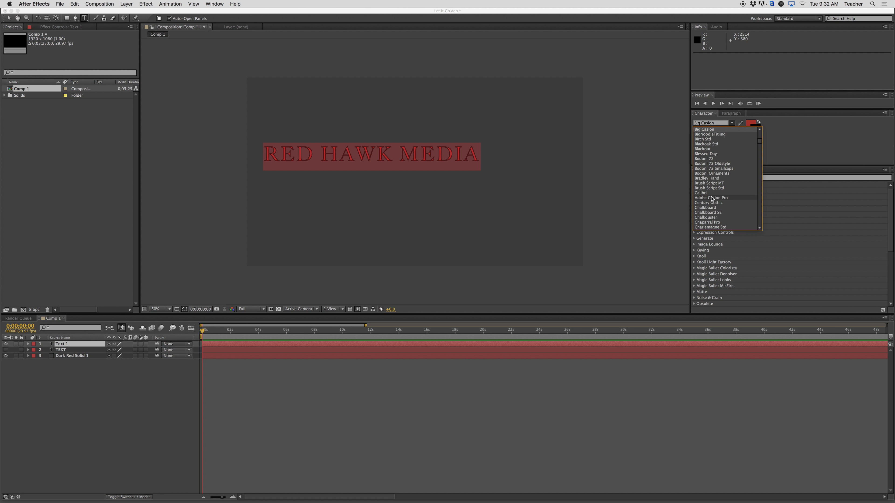
left_click(708, 149)
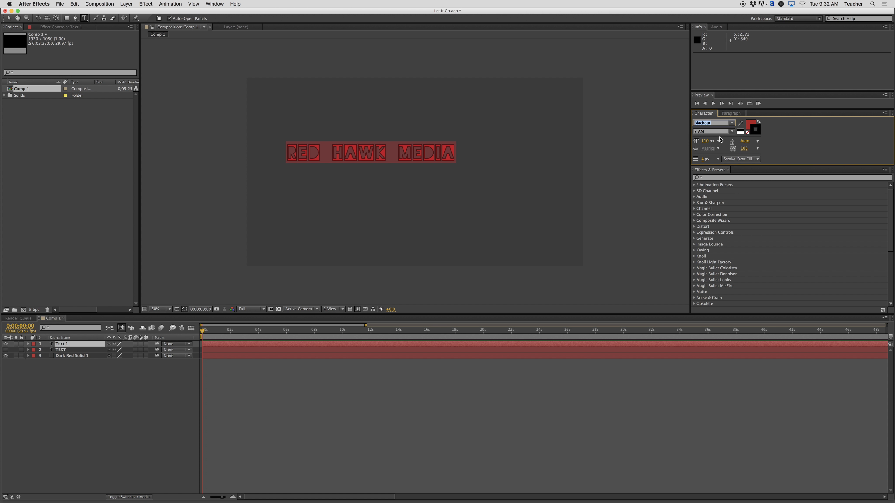
left_click_drag(704, 141, 721, 142)
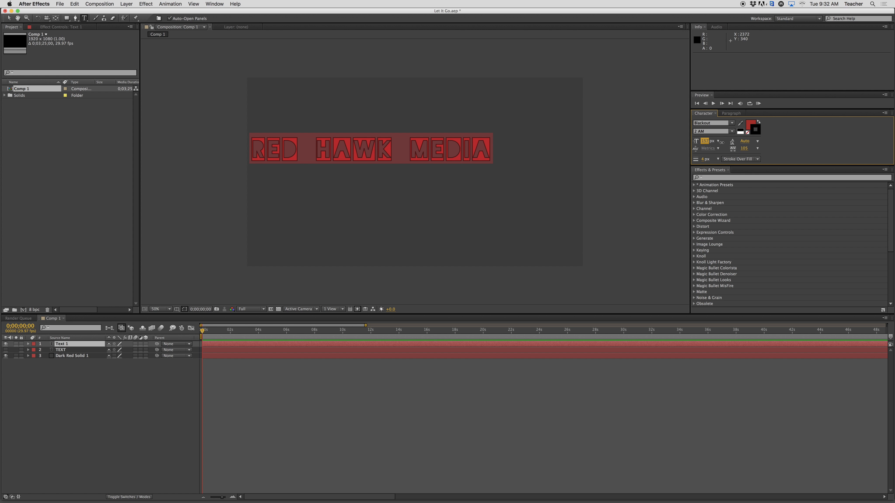
left_click(11, 18)
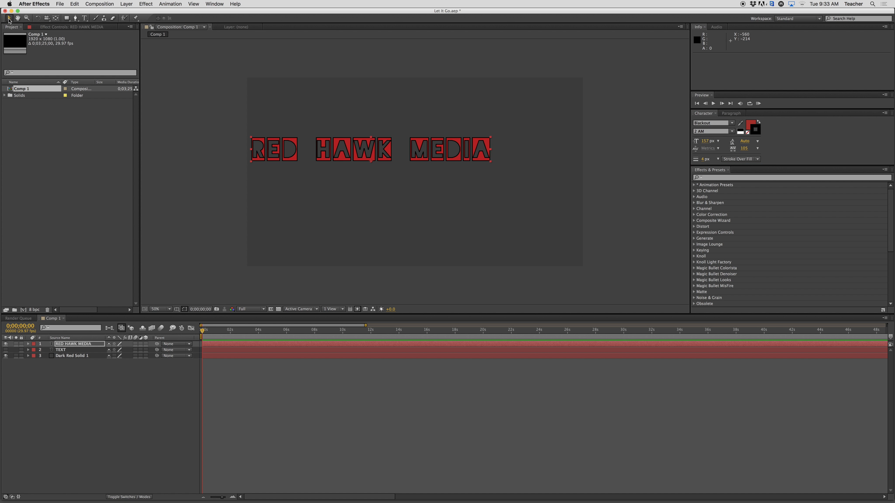
left_click_drag(284, 151, 323, 173)
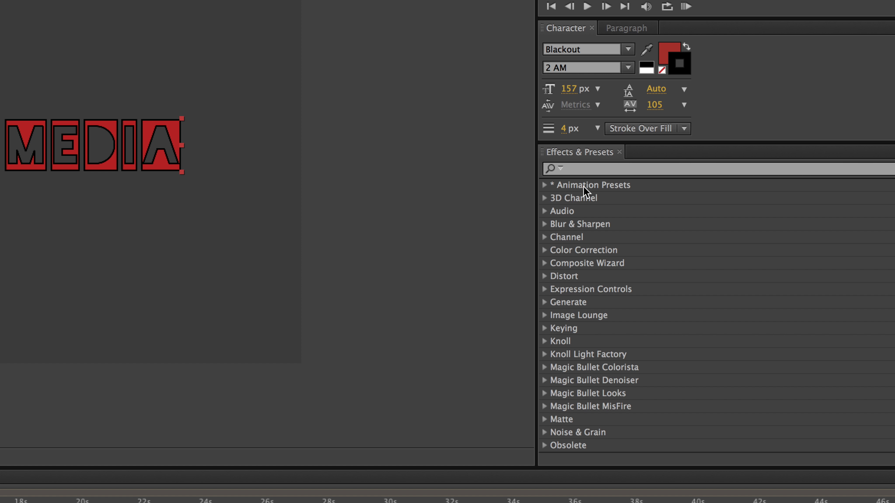
Browse the Text animation presets and collapse the 3D Text folder to list the preset categories.
left_click(543, 186)
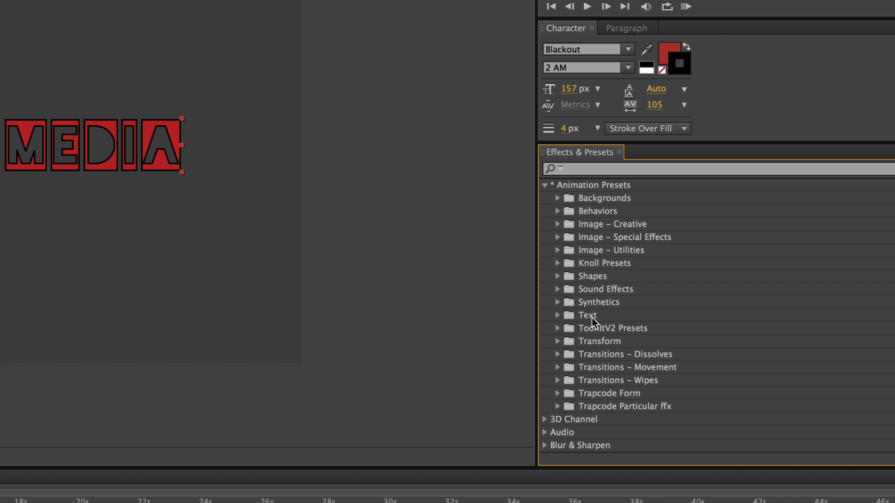
left_click(557, 315)
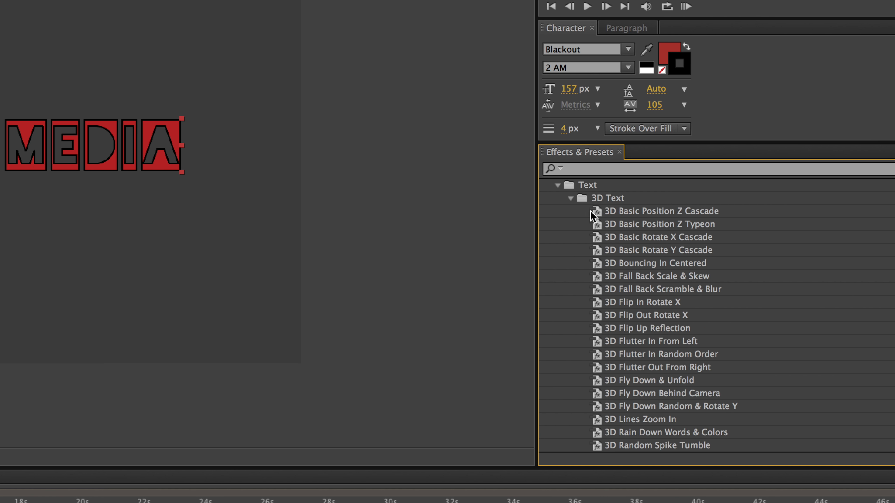
left_click(571, 199)
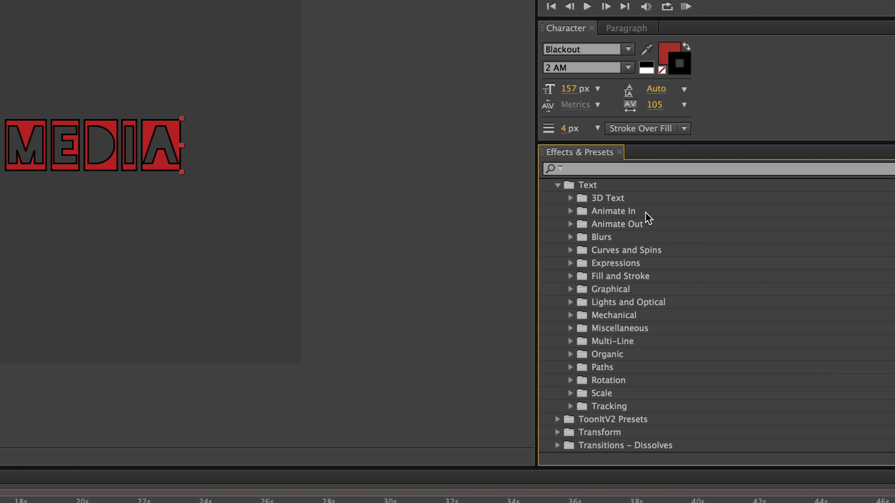
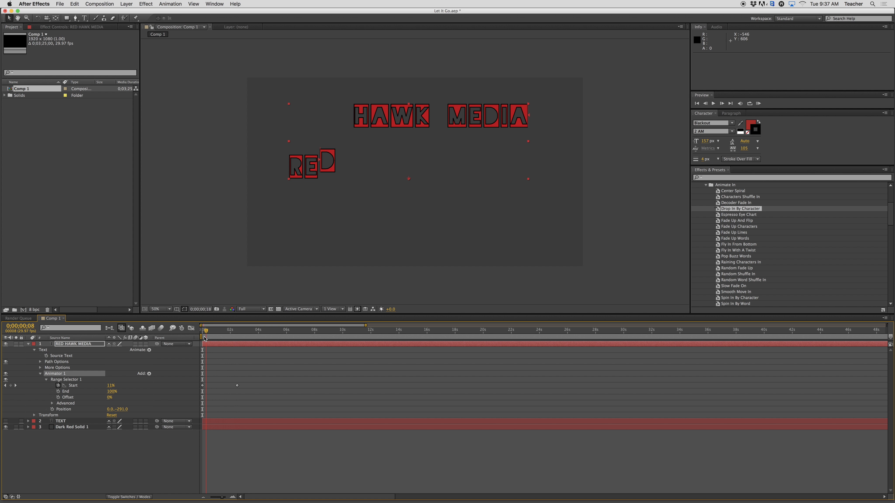
Move the Range Selector's second Start keyframe to 0;00;00;24, and raise the text above the frame at the timeline start.
left_click_drag(236, 385, 214, 388)
mouse_move(202, 330)
left_mouse_down()
mouse_move(225, 333)
mouse_move(199, 334)
left_mouse_up()
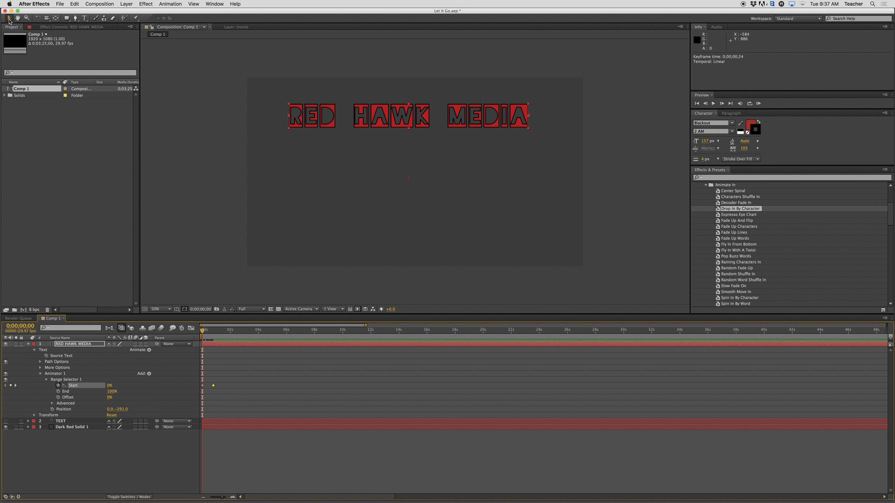
left_click_drag(384, 121, 389, 67)
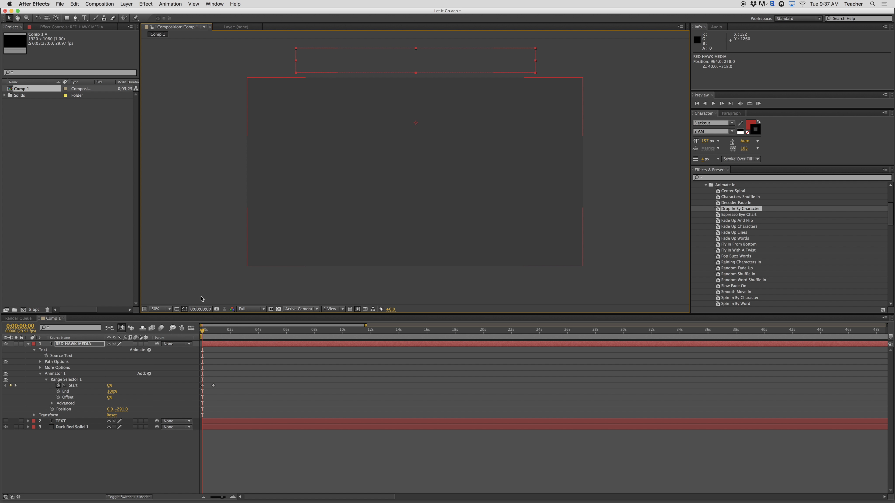
left_click(203, 331)
left_click_drag(203, 333, 214, 336)
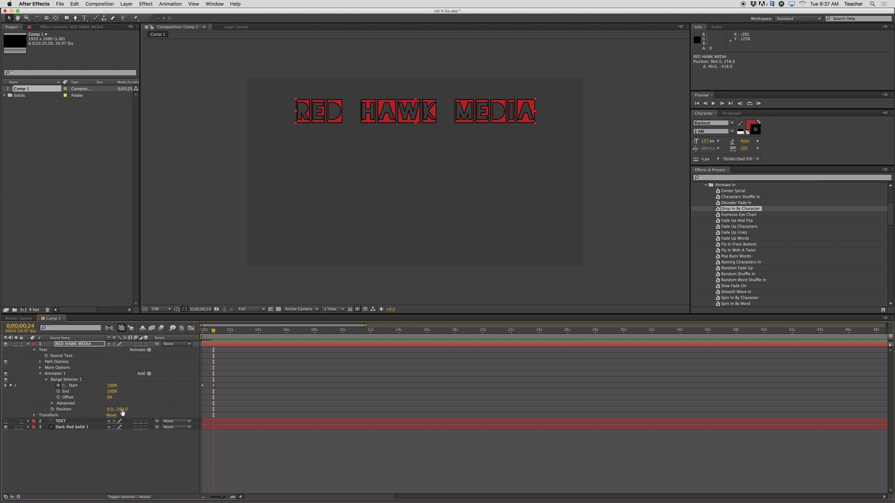
Set the text animator's Position to 0, -443, move the text layer to about 990, 664, and check the drop-in.
left_click_drag(122, 411, 129, 409)
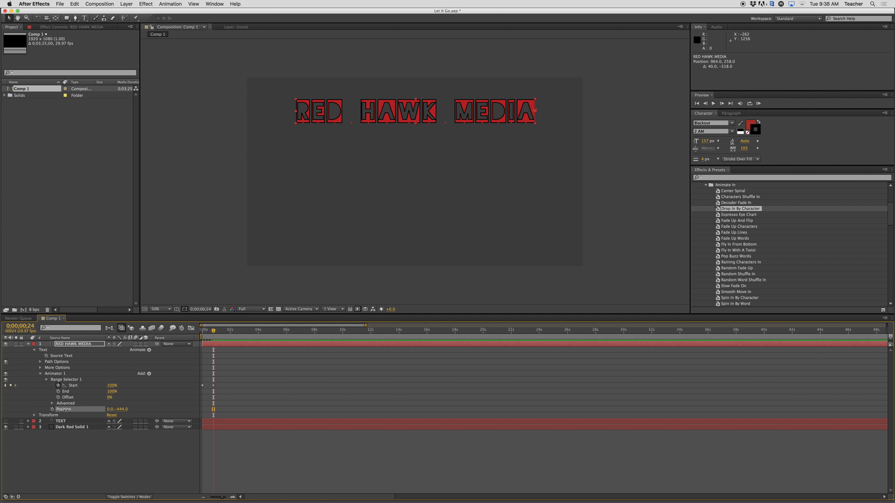
mouse_move(216, 333)
left_mouse_down()
mouse_move(197, 335)
mouse_move(215, 337)
left_mouse_up()
left_click_drag(384, 112, 390, 181)
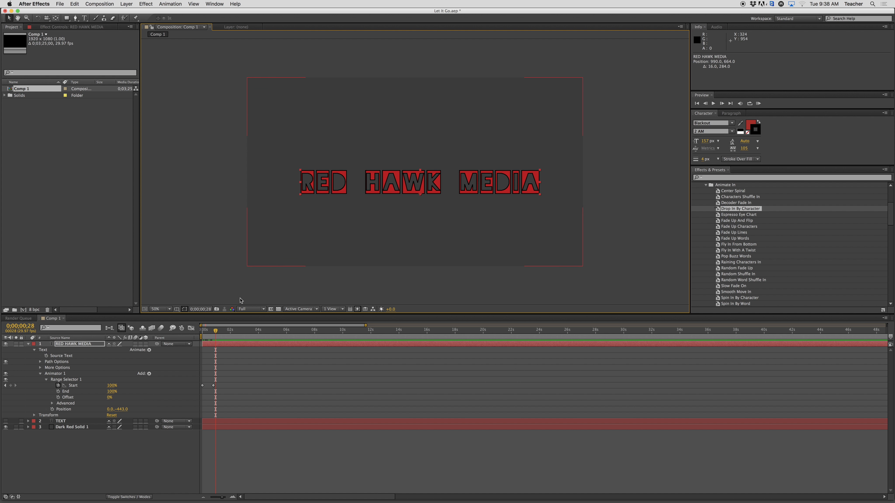
left_click_drag(215, 331, 196, 333)
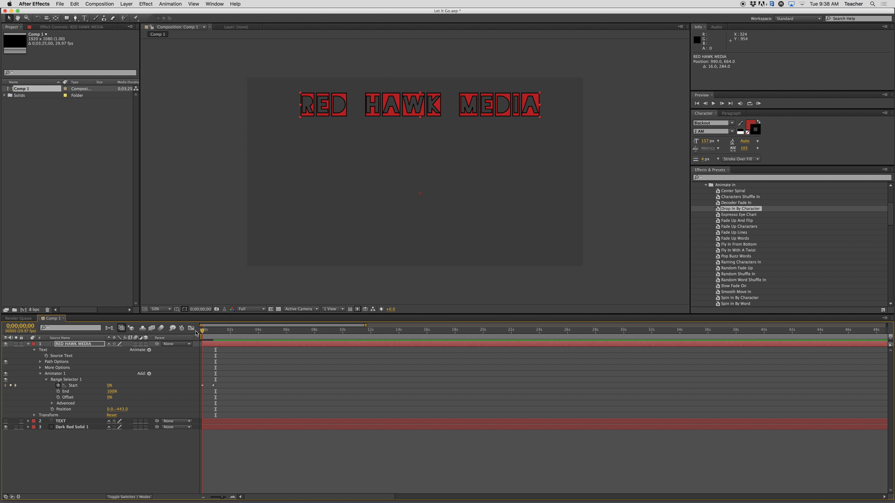
left_click_drag(203, 332, 214, 334)
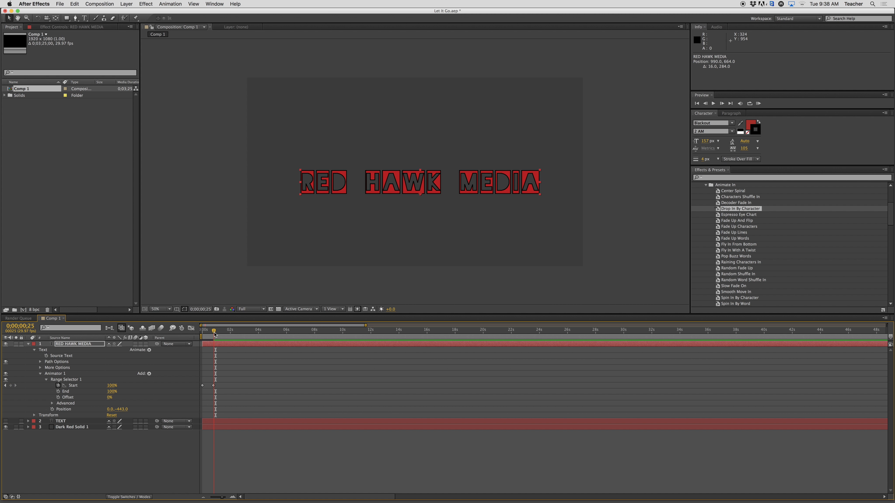
At the timeline start, raise the text to about 986, 418 so it begins above the frame, and preview up to 0;00;02;00.
left_click_drag(205, 334, 201, 335)
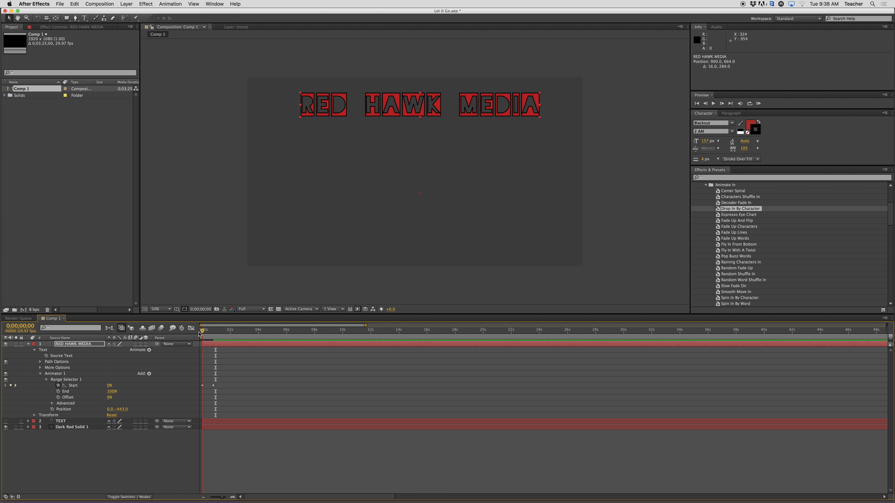
left_click_drag(382, 97, 381, 60)
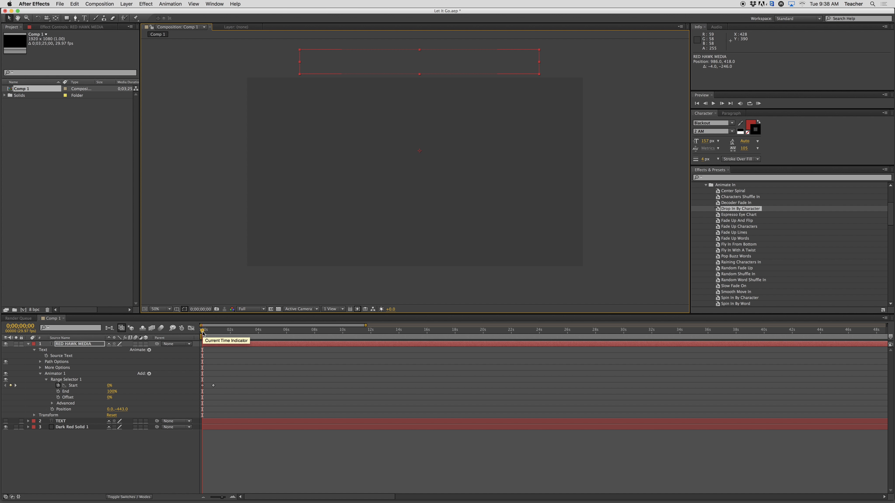
left_click_drag(202, 332, 231, 337)
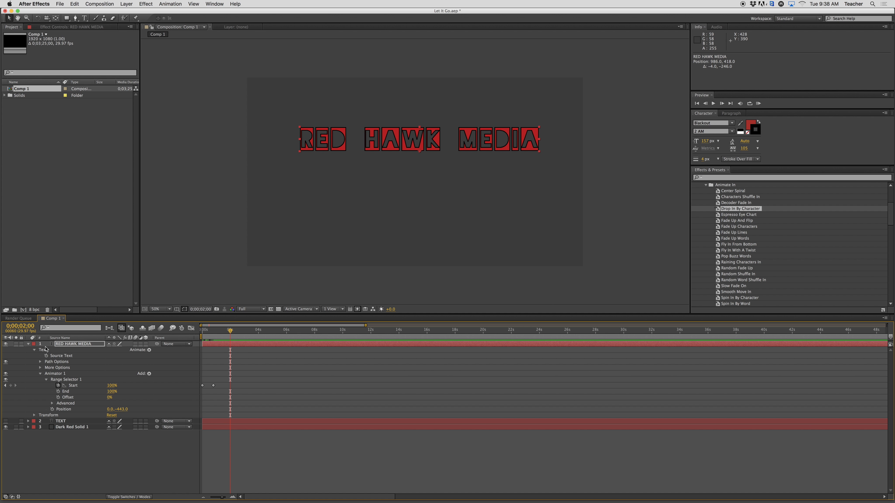
Apply the Random Fly Off preset from the Animate Out text presets to the RED HAWK MEDIA layer at 0;00;02;00.
left_click(34, 350)
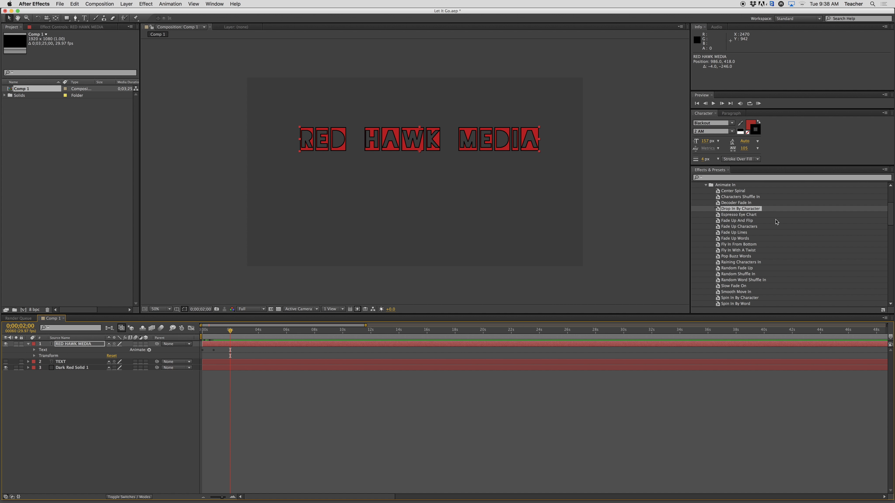
scroll(708, 196, "up", 5)
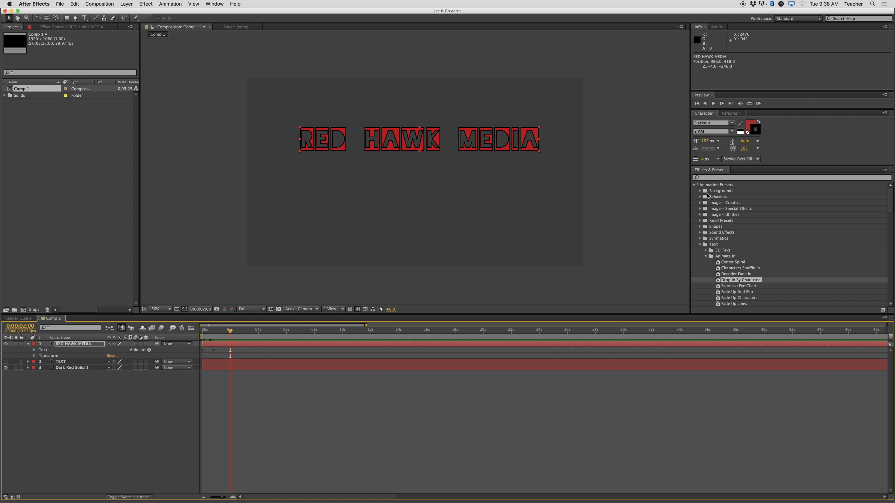
left_click(705, 257)
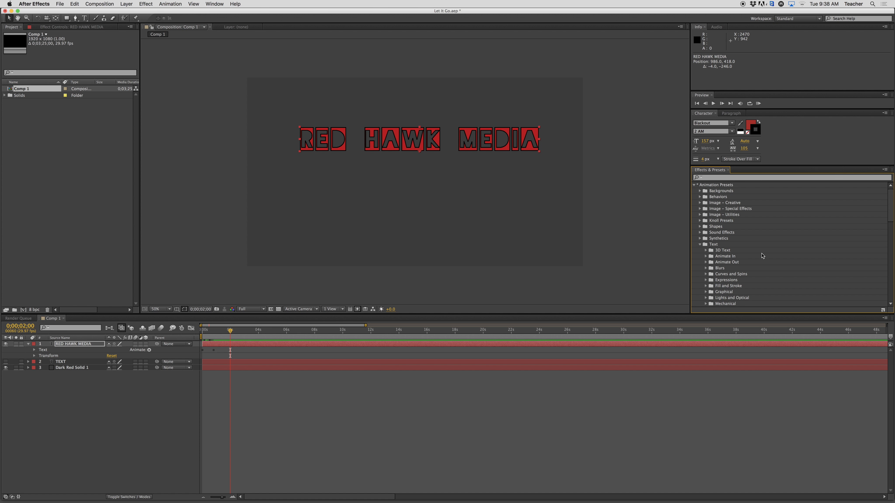
left_click(708, 263)
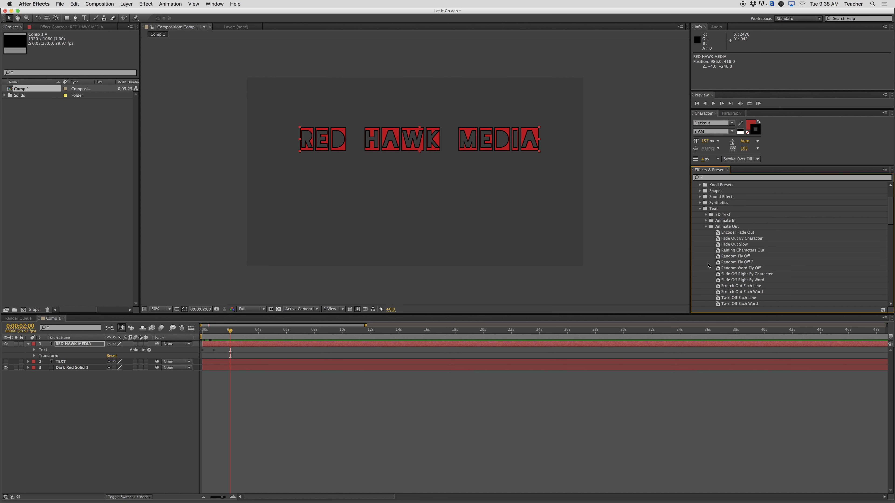
scroll(728, 266, "down", 3)
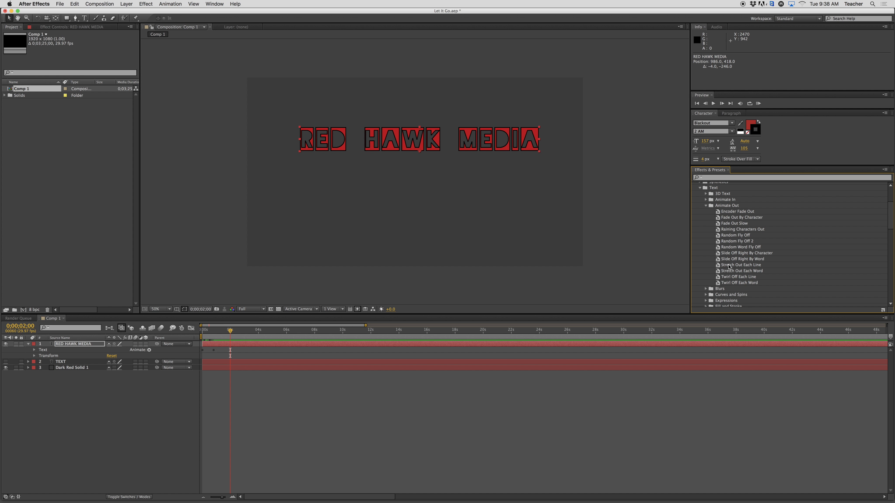
double_click(733, 235)
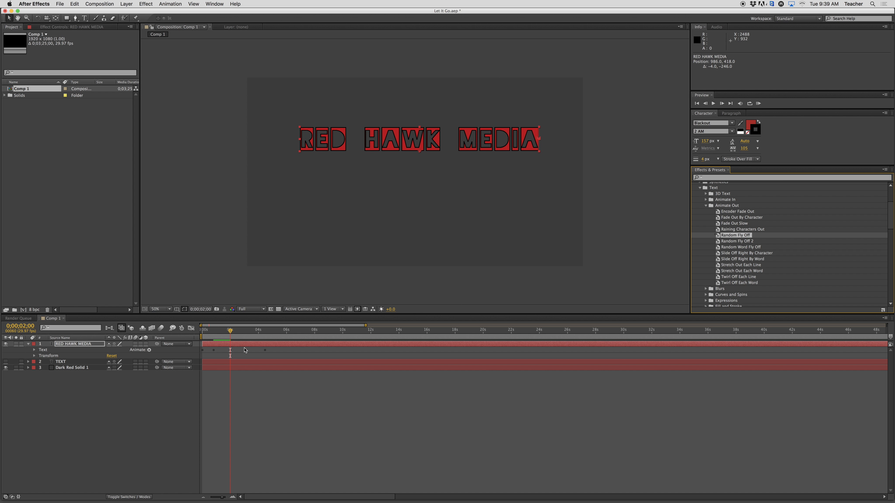
Reveal Animator 2's Range Selector and Position properties, and preview the fly-off up to 0;00;04;06.
left_click(35, 350)
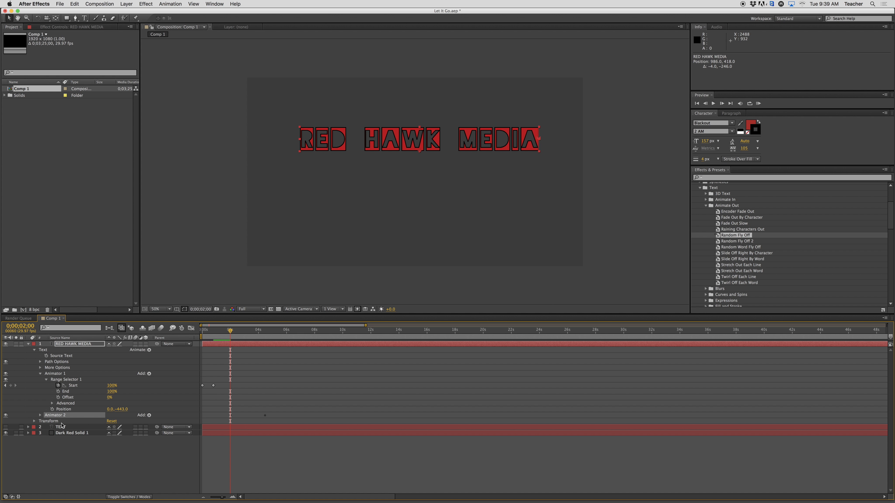
left_click(41, 374)
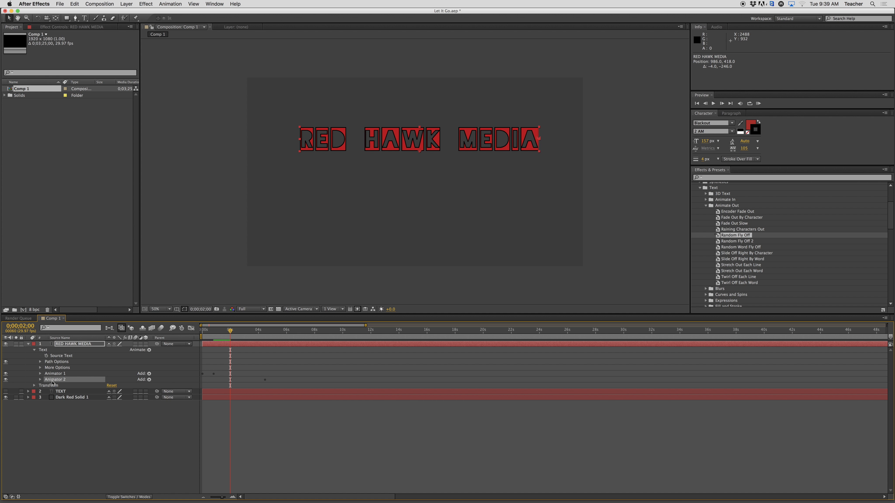
left_click(41, 380)
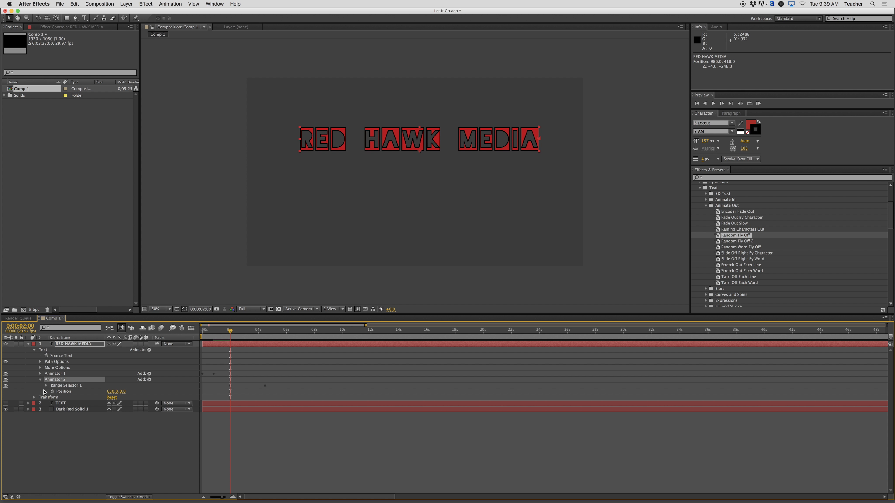
left_click(47, 386)
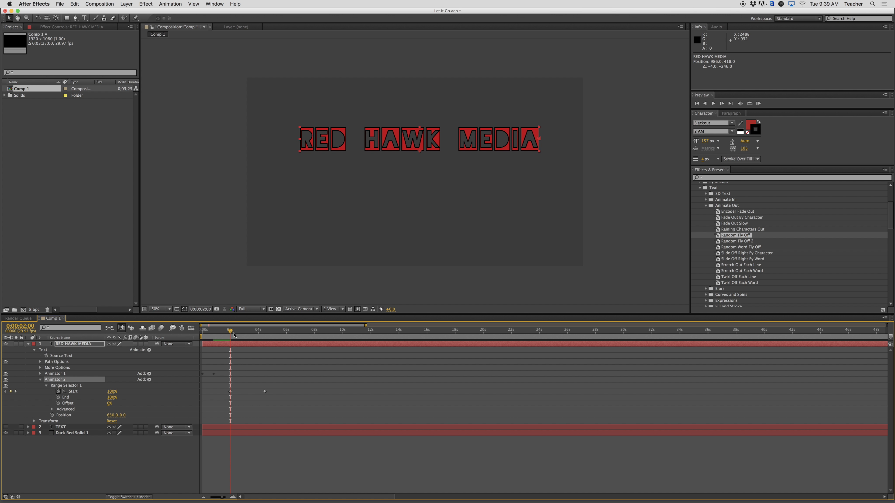
left_click_drag(231, 334, 262, 339)
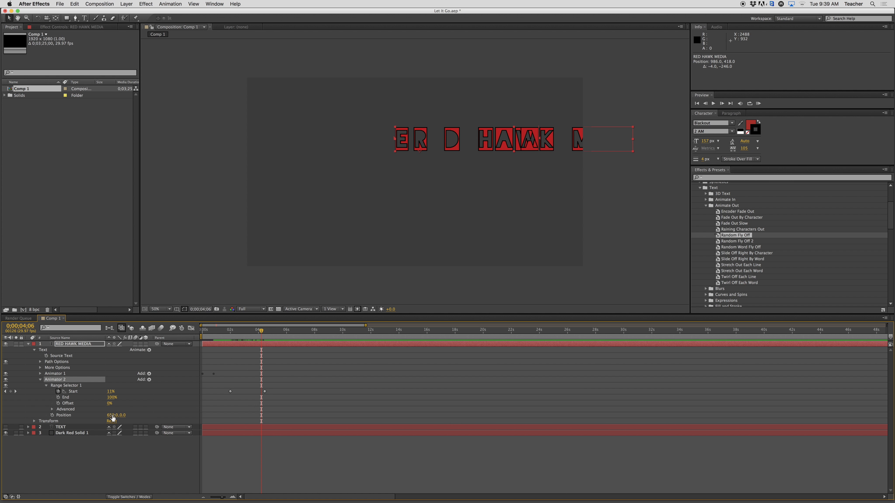
Set Animator 2's Position to 2773, 675 so the characters fly farther off and downward, and scrub the exit back to 0;00;02;03.
left_click_drag(112, 416, 629, 379)
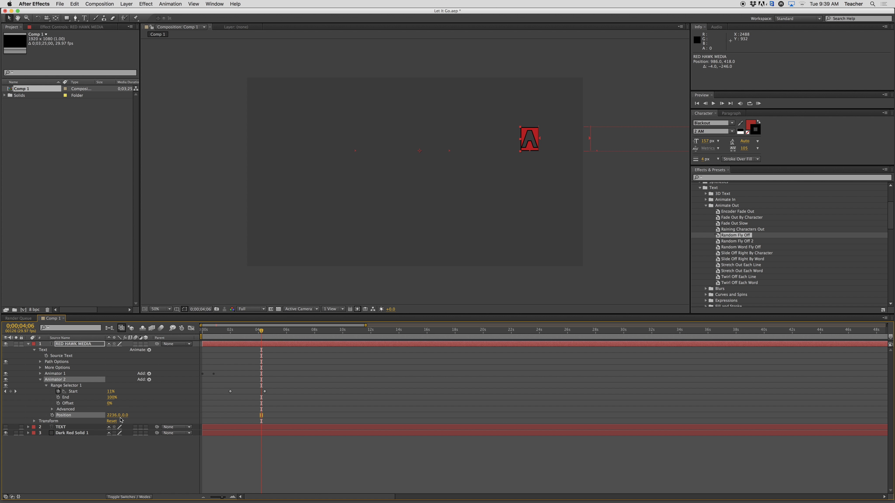
left_click_drag(112, 415, 157, 413)
left_click_drag(257, 333, 239, 337)
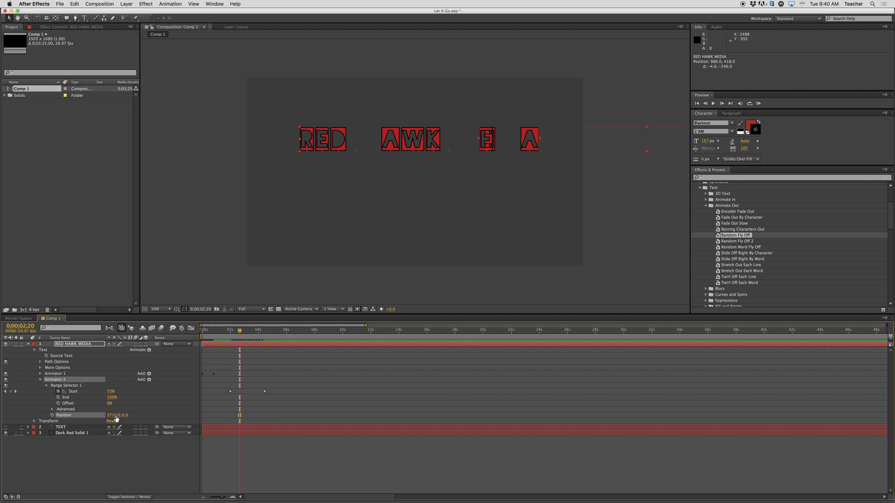
left_click(52, 409)
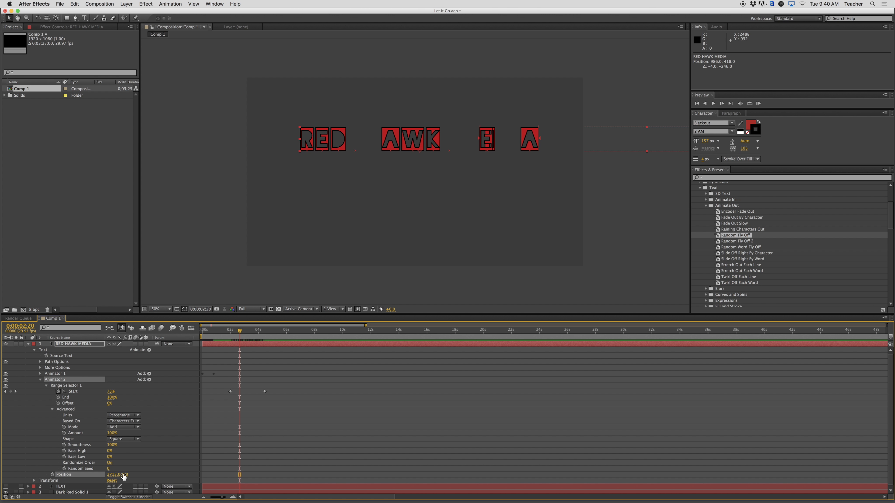
left_click_drag(125, 474, 139, 471)
left_click_drag(125, 475, 393, 430)
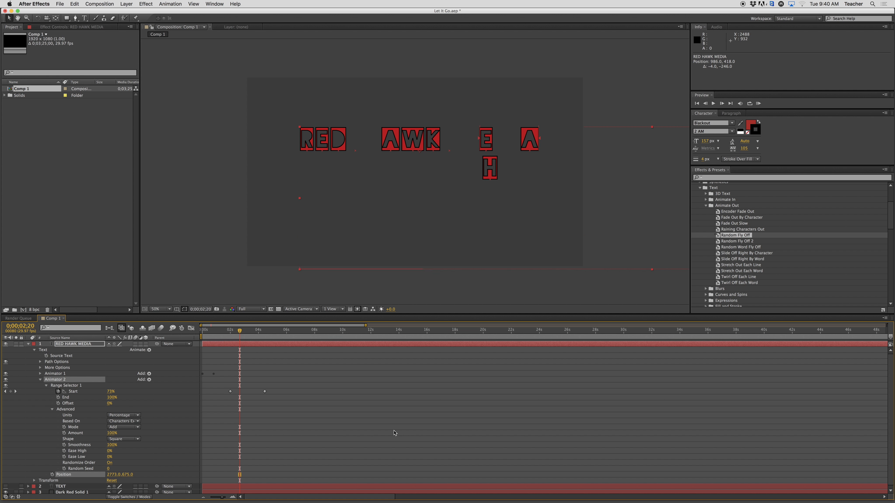
left_click(230, 333)
mouse_move(230, 333)
left_mouse_down()
mouse_move(269, 336)
mouse_move(242, 341)
left_mouse_up()
left_click_drag(231, 341, 232, 341)
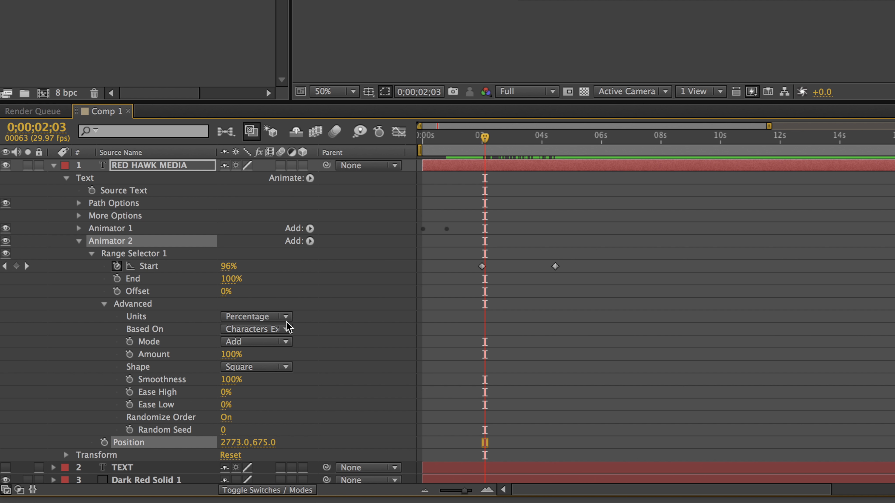
Review the Based On choices of Animator 2's Range Selector without changing them, and collapse the layer's text properties.
left_click(286, 329)
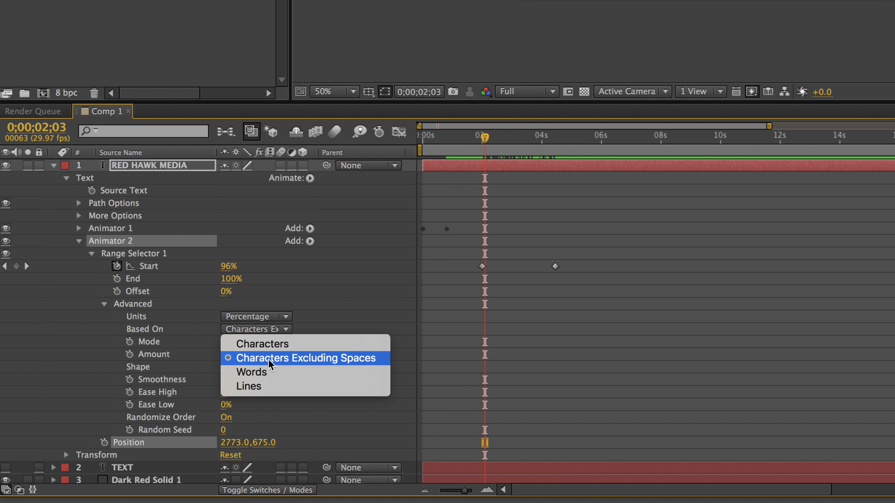
left_click(339, 310)
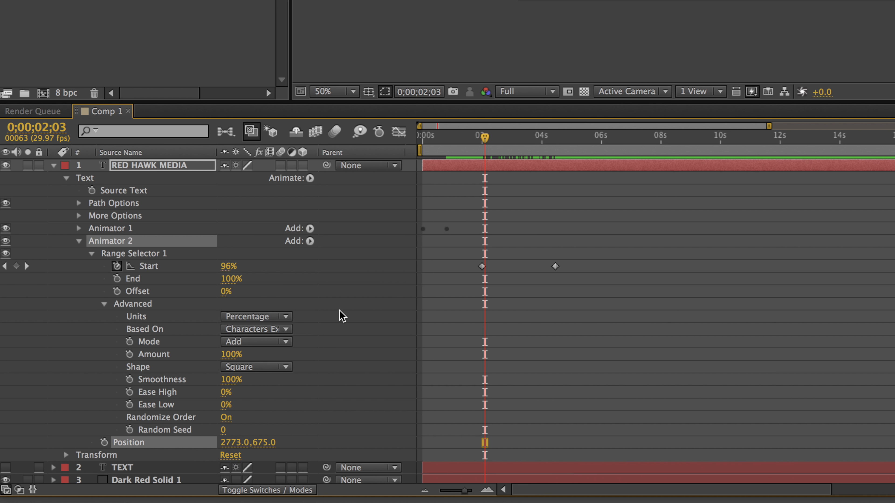
left_click(104, 305)
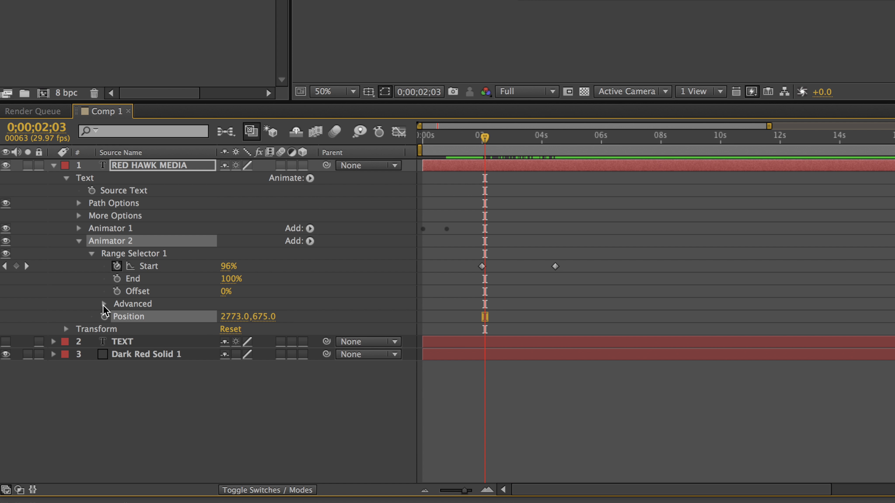
left_click(79, 242)
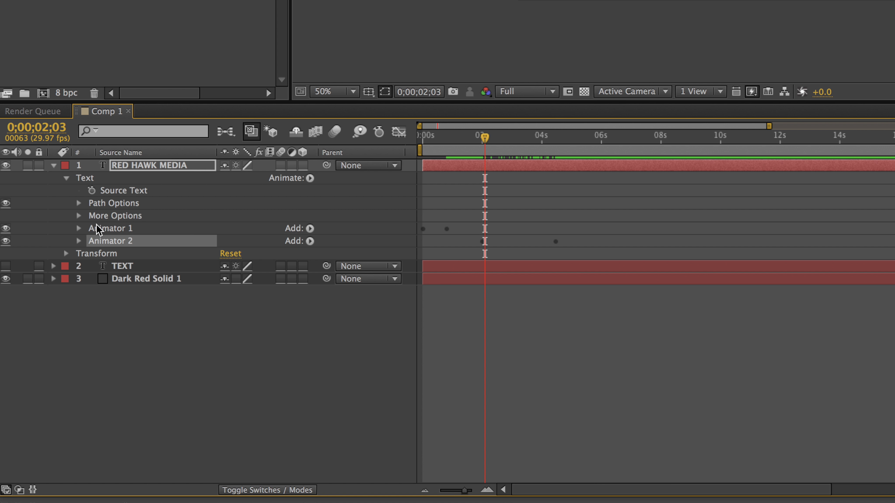
left_click(66, 178)
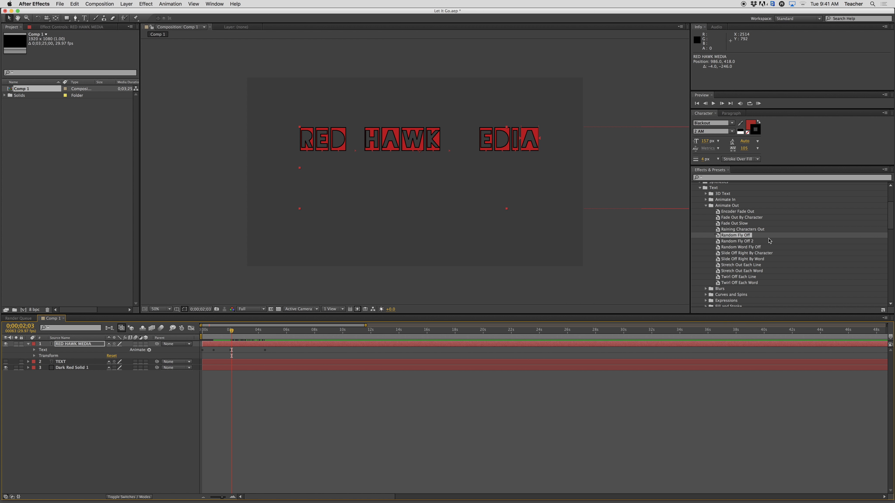
Collapse the Animate Out presets to list the text preset categories, and return to the timeline start.
left_click(706, 207)
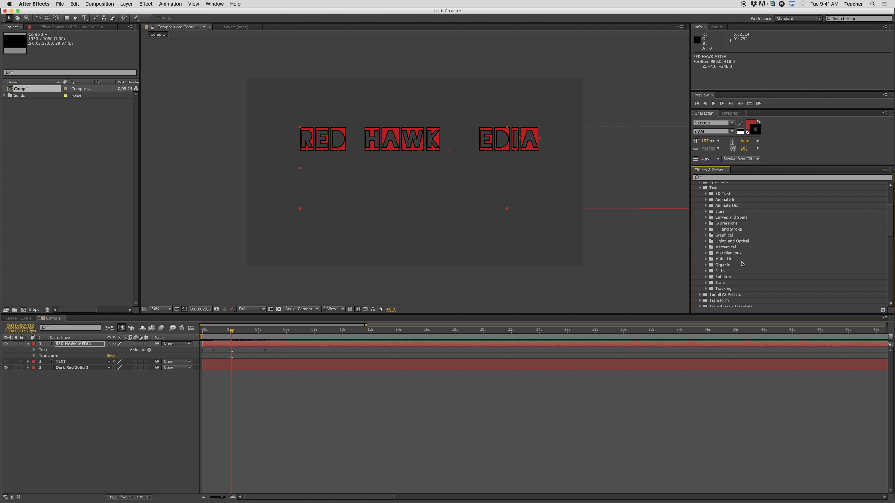
left_click(231, 332)
left_click_drag(231, 331, 199, 334)
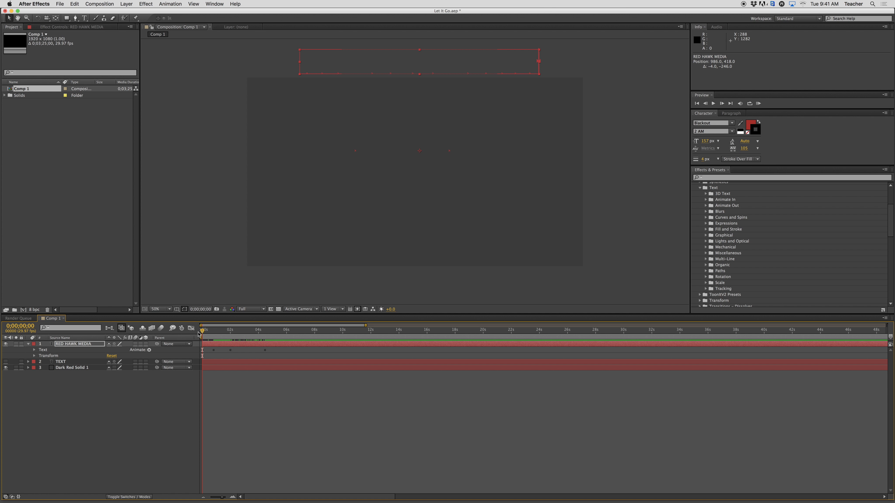